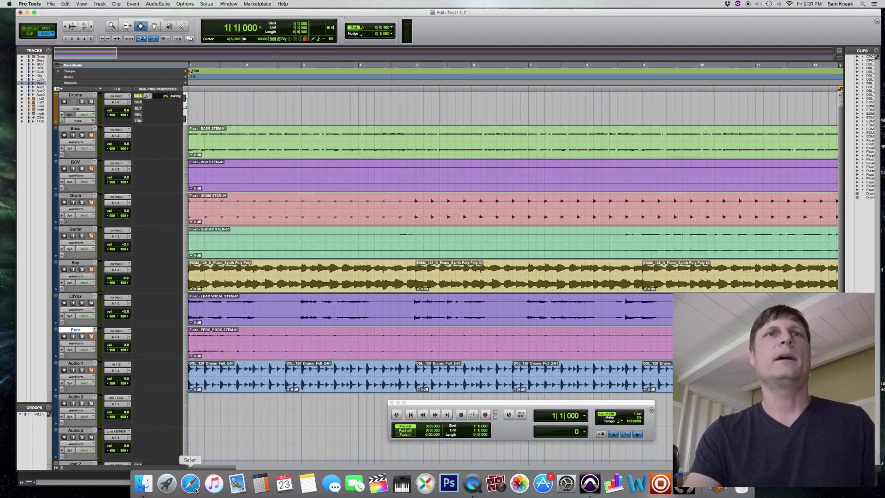
Switch to Safari, search Google for "stems switchfoot float", and return to the Pro Tools session.
{"action": "left_click", "coordinate": [193, 486]}
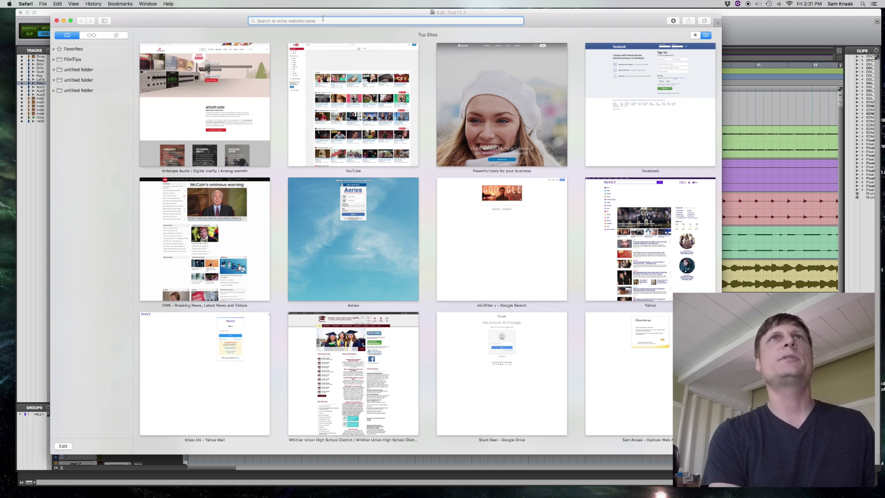
{"action": "type", "text": "goo"}
{"action": "key", "text": "Return"}
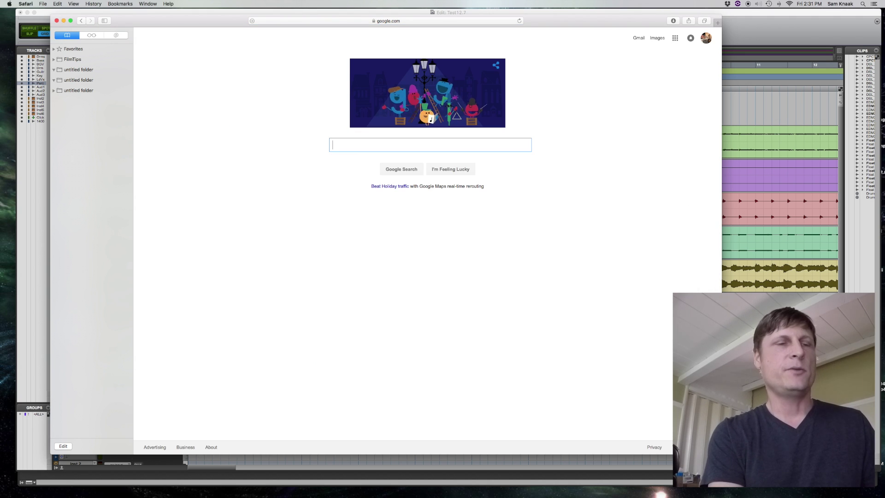
{"action": "type", "text": "stem"}
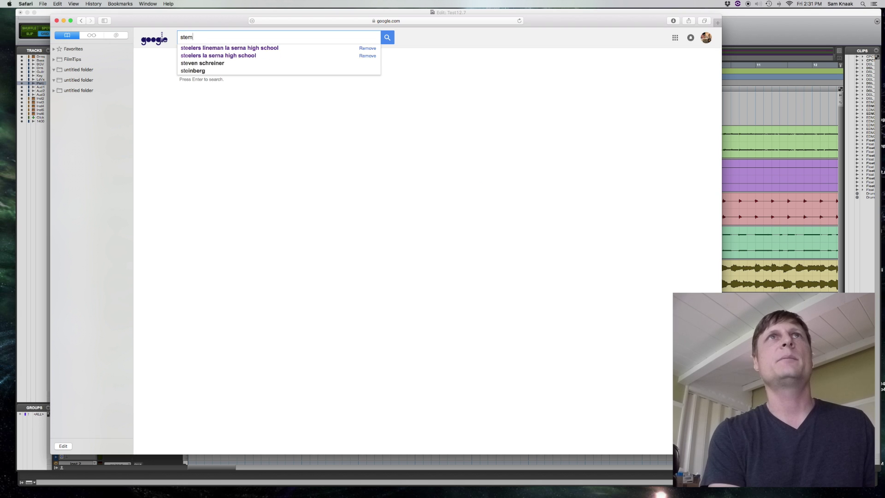
{"action": "type", "text": "s switch"}
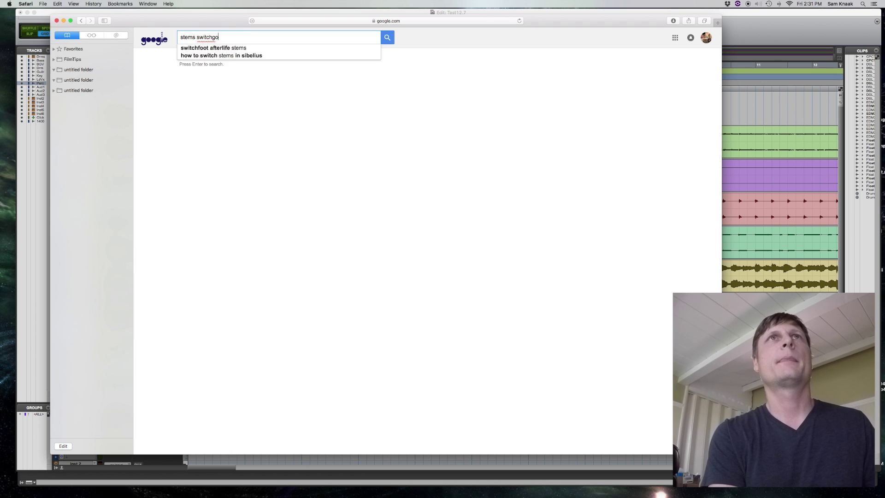
{"action": "type", "text": "foot floar"}
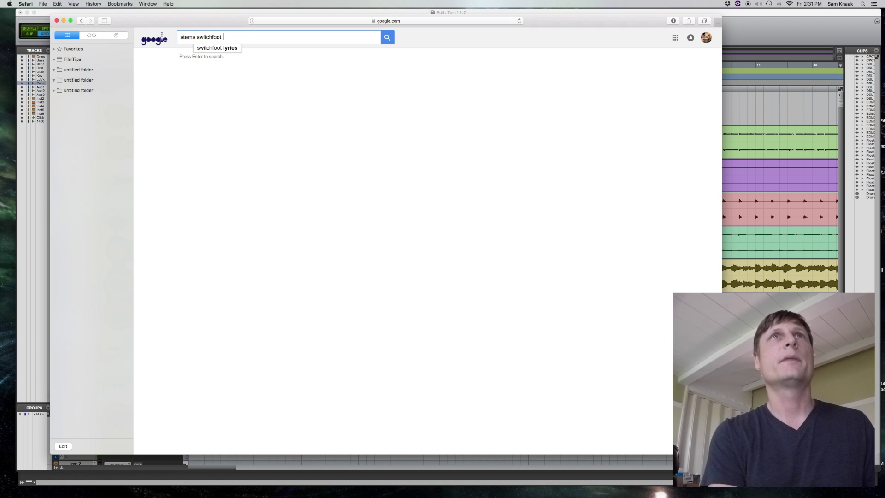
{"action": "key", "text": "Return"}
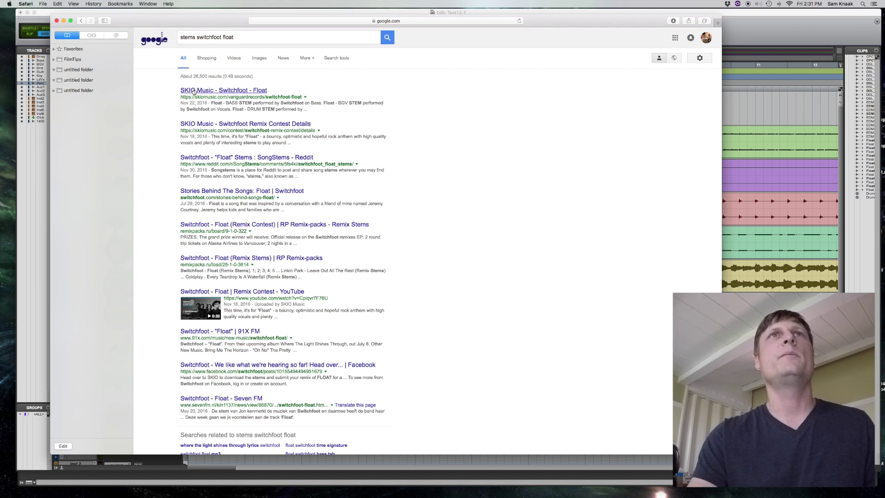
{"action": "left_click", "coordinate": [57, 21]}
{"action": "left_click", "coordinate": [112, 15]}
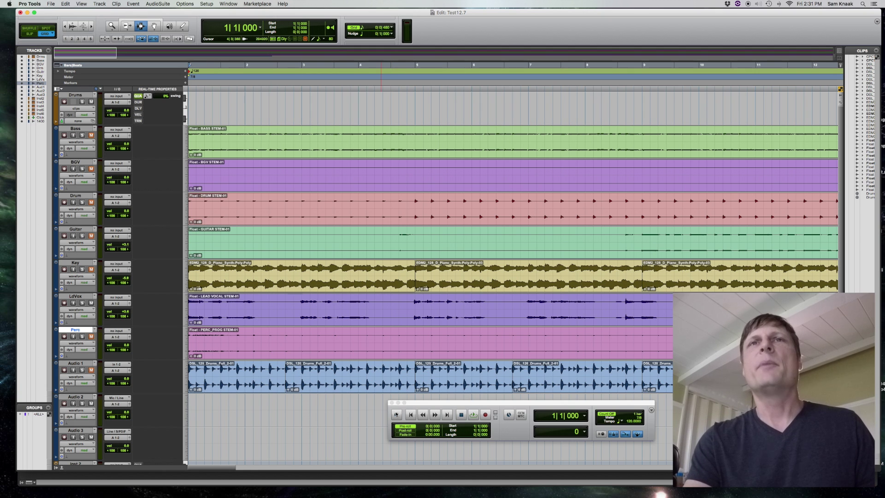
Play the session from 16|3|000 on the Drum track, where the denser drum pattern begins, and stop playback.
{"action": "left_click", "coordinate": [412, 419]}
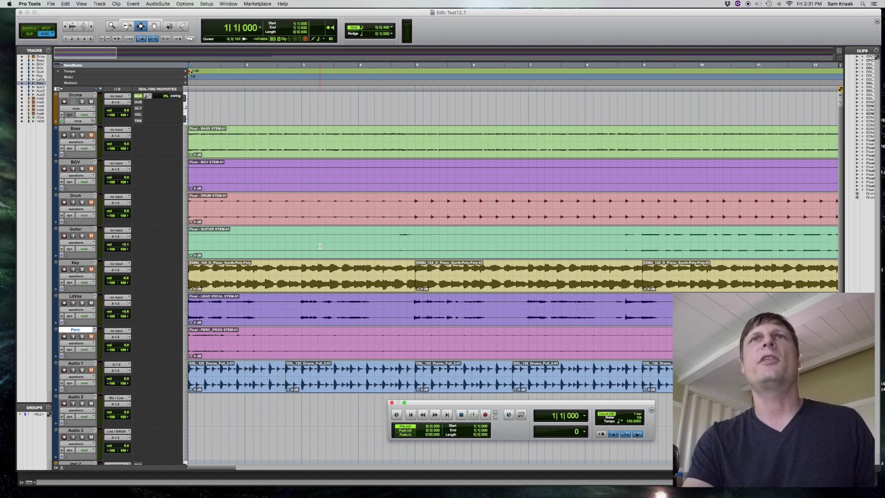
{"action": "left_click", "coordinate": [65, 26]}
{"action": "left_click", "coordinate": [65, 26]}
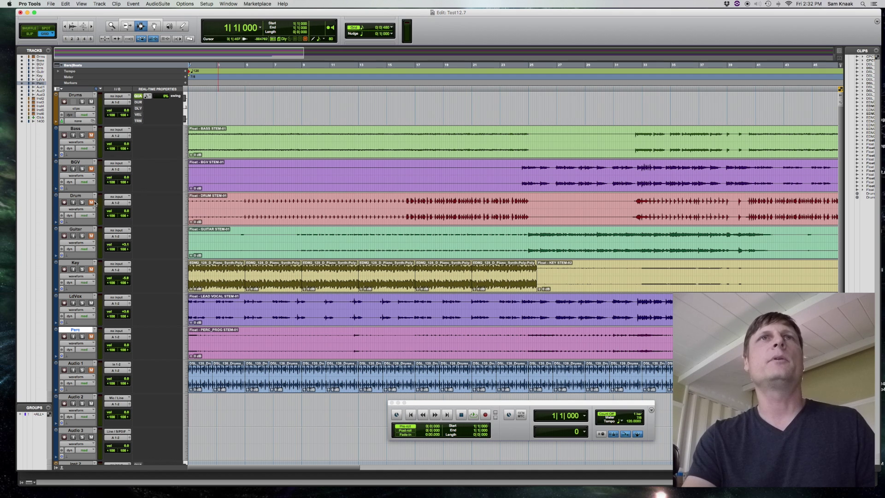
{"action": "left_click", "coordinate": [406, 199]}
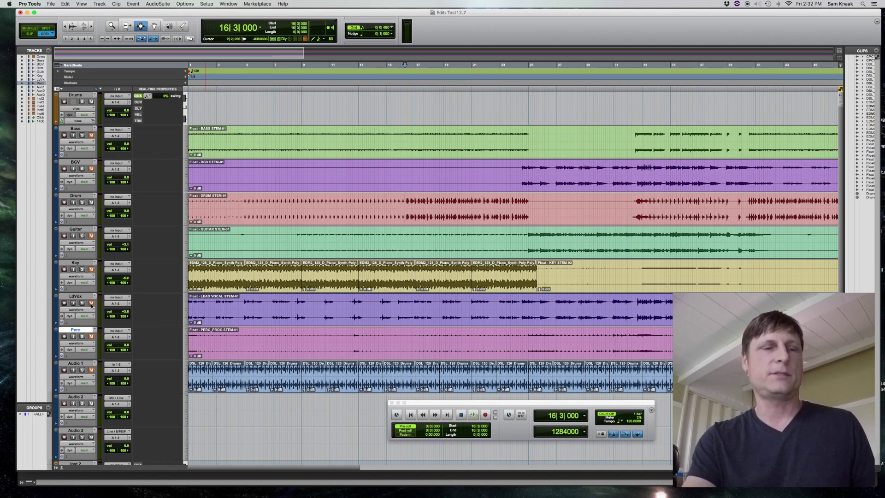
{"action": "key", "text": "space"}
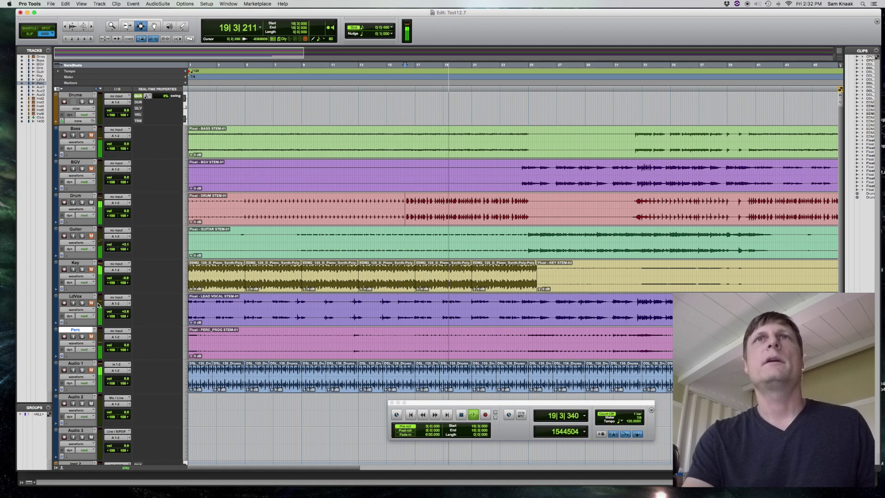
{"action": "key", "text": "space"}
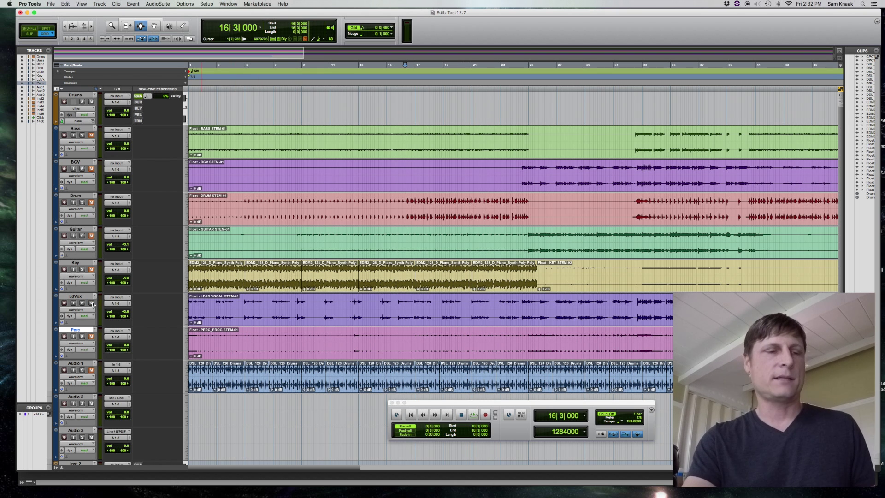
Play the session again, jump to its start during playback, and stop.
{"action": "left_click", "coordinate": [473, 415]}
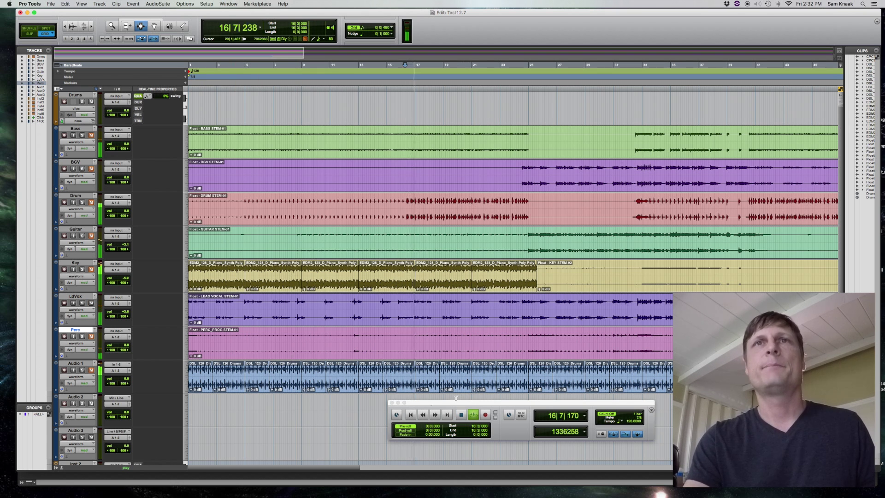
{"action": "left_click", "coordinate": [411, 414]}
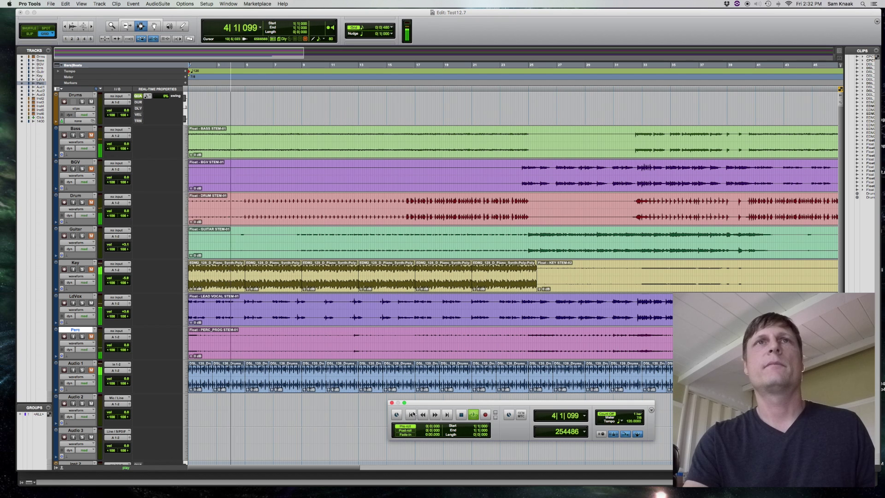
{"action": "key", "text": "space"}
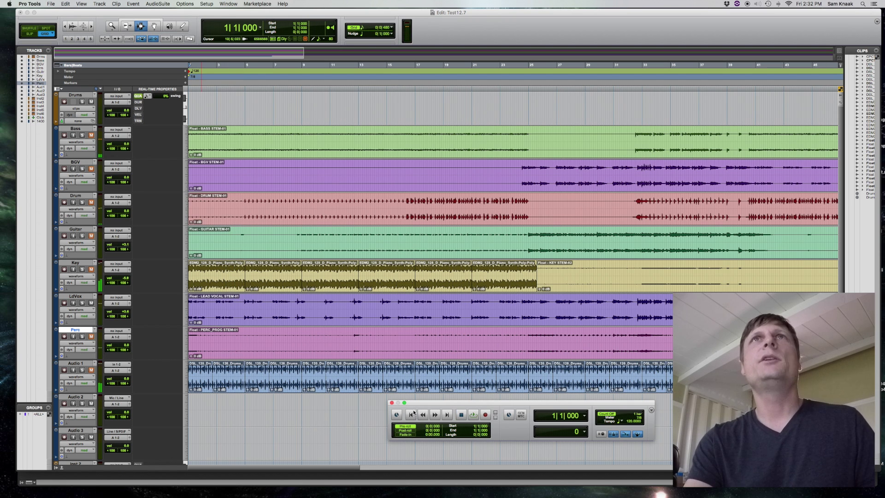
Open a new Soundbase workspace for browsing the sound libraries.
{"action": "left_click", "coordinate": [331, 13]}
{"action": "left_click_drag", "start_coordinate": [332, 13], "coordinate": [332, 11]}
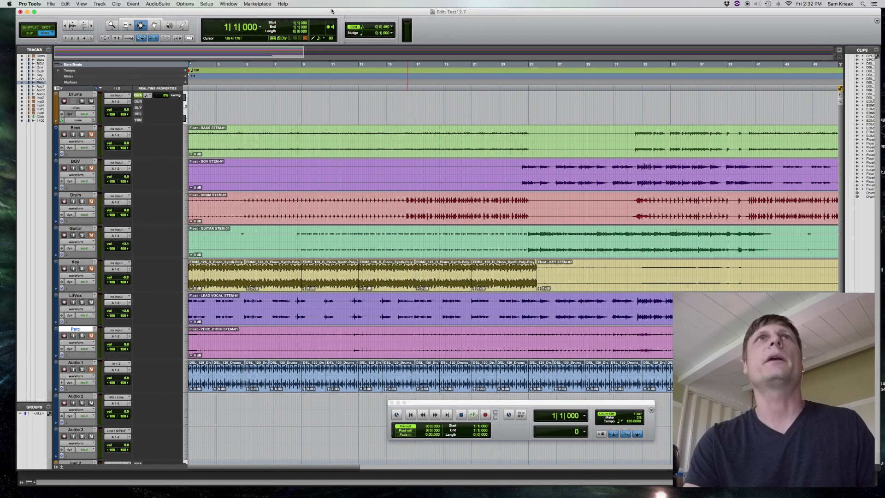
{"action": "left_click", "coordinate": [229, 4]}
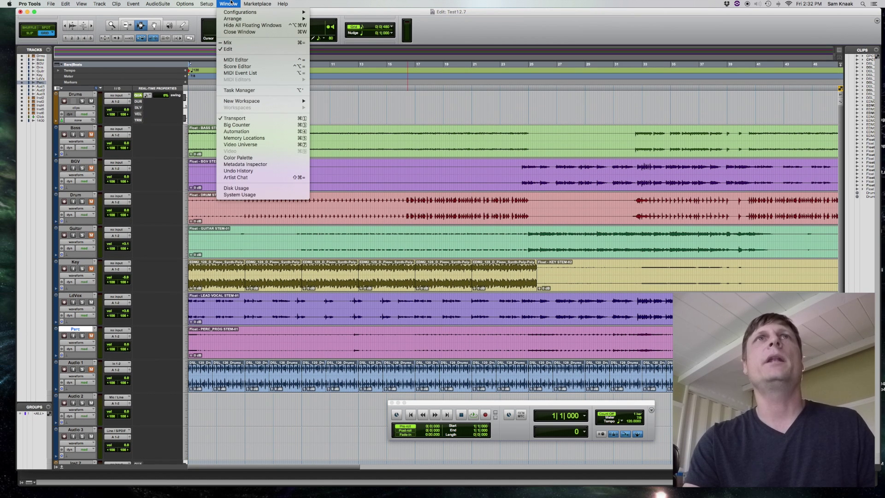
{"action": "mouse_move", "coordinate": [294, 101]}
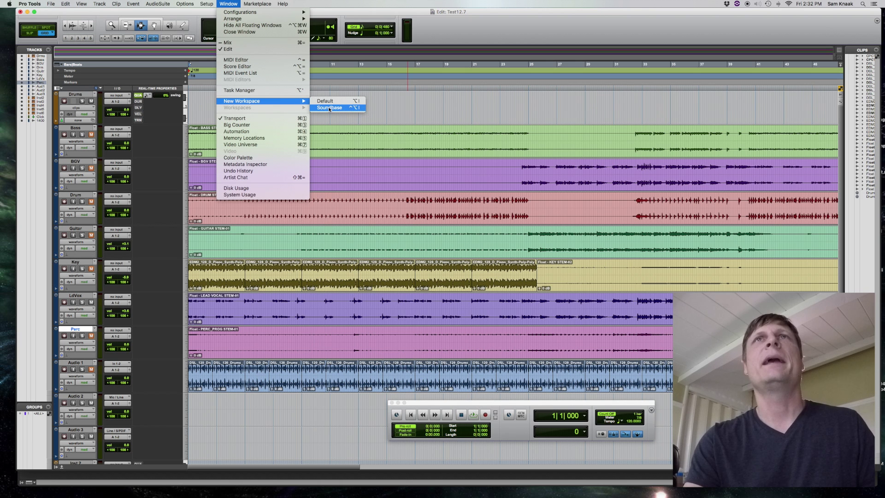
{"action": "left_click", "coordinate": [358, 107]}
Enlarge and reposition the sound libraries workspace window, and expand its tag area to show more tag rows.
{"action": "left_click_drag", "start_coordinate": [214, 18], "coordinate": [398, 16]}
{"action": "left_click_drag", "start_coordinate": [496, 202], "coordinate": [778, 373]}
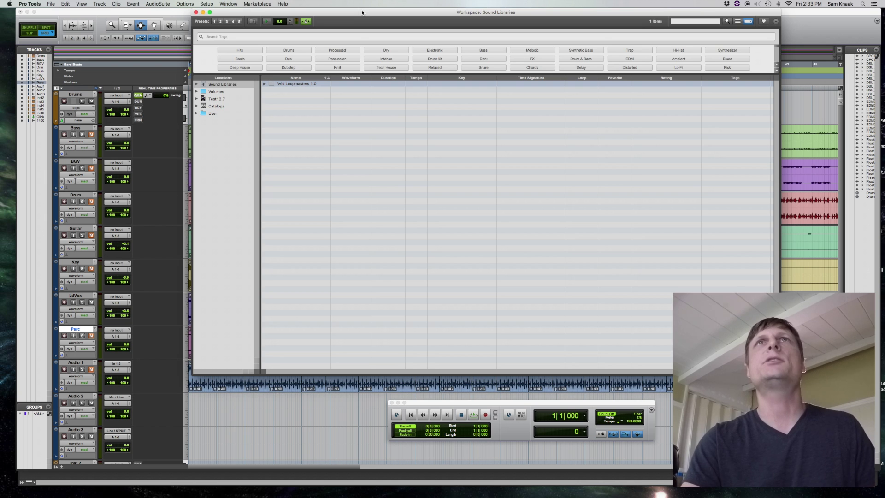
{"action": "left_click_drag", "start_coordinate": [362, 13], "coordinate": [369, 17]}
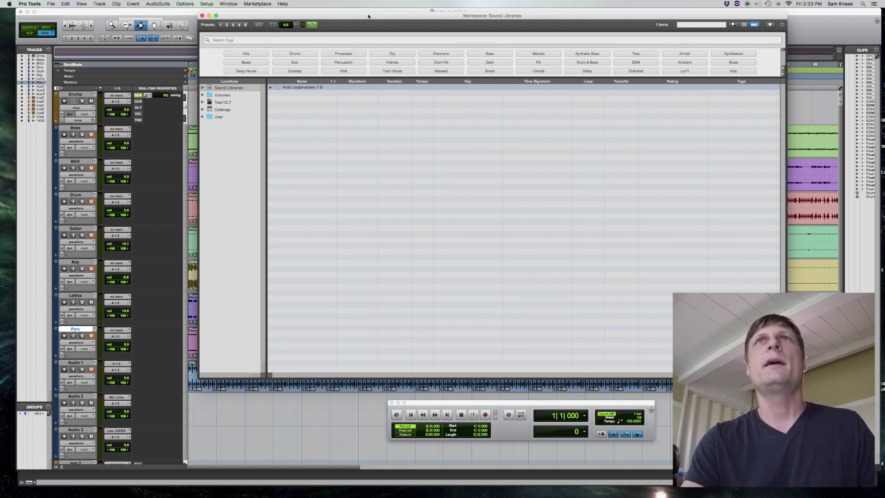
{"action": "left_click_drag", "start_coordinate": [565, 77], "coordinate": [565, 165]}
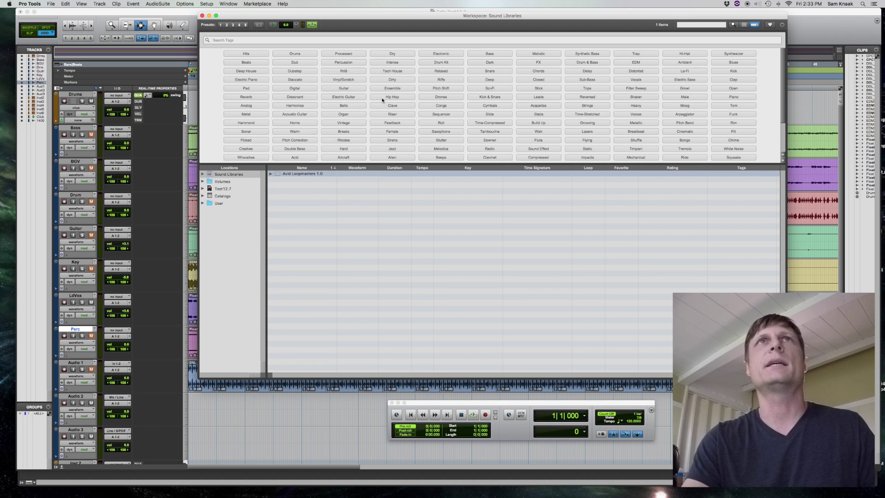
Filter the sound libraries by the Drums tag and sort the results by name.
{"action": "left_click", "coordinate": [303, 54]}
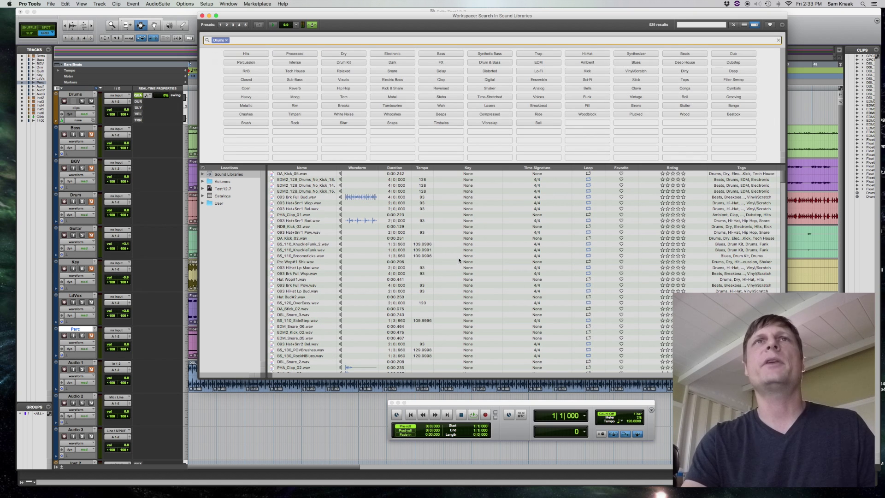
{"action": "left_click", "coordinate": [306, 167]}
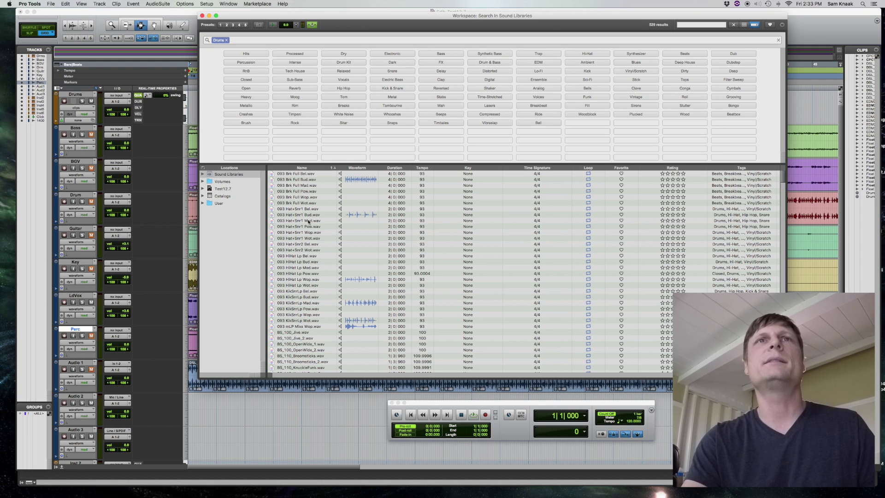
{"action": "scroll", "coordinate": [308, 221], "scroll_direction": "down", "scroll_amount": 5}
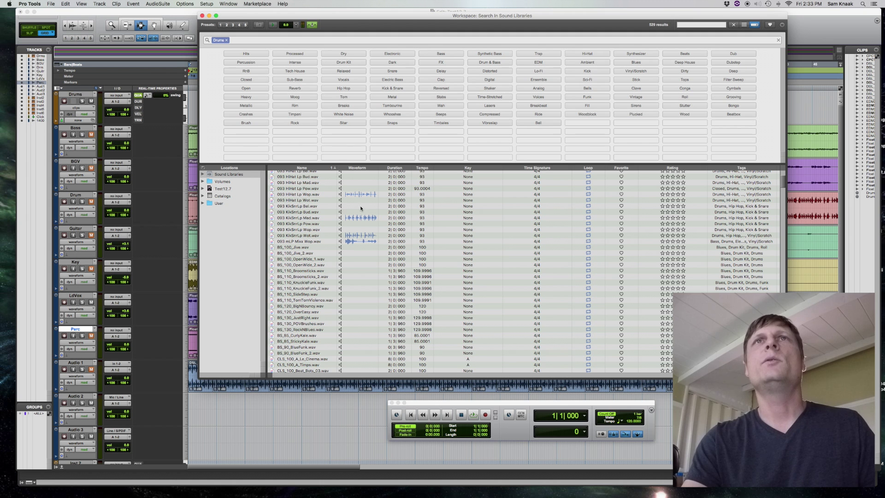
Sort the drum sounds by tempo and examine the tempos of the listed loops and hits.
{"action": "left_click", "coordinate": [427, 168]}
{"action": "scroll", "coordinate": [429, 217], "scroll_direction": "down", "scroll_amount": 8}
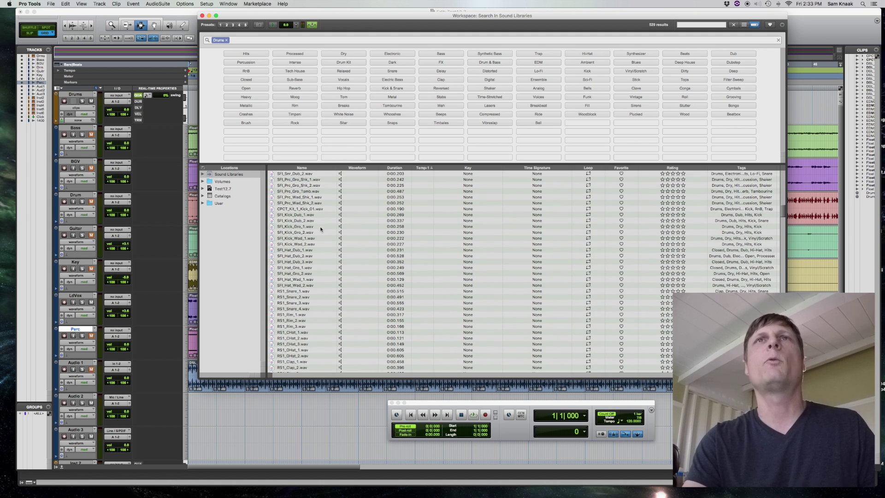
{"action": "scroll", "coordinate": [422, 206], "scroll_direction": "down", "scroll_amount": 15}
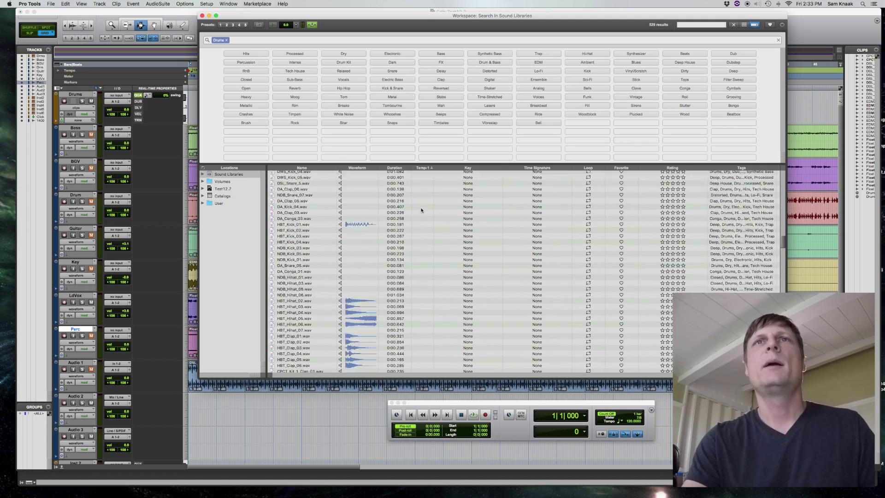
{"action": "scroll", "coordinate": [421, 209], "scroll_direction": "up", "scroll_amount": 7}
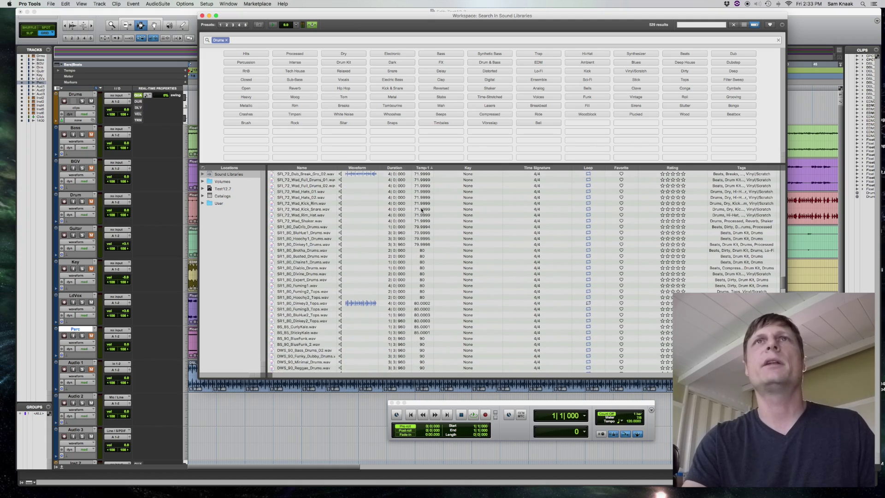
{"action": "scroll", "coordinate": [421, 209], "scroll_direction": "up", "scroll_amount": 5}
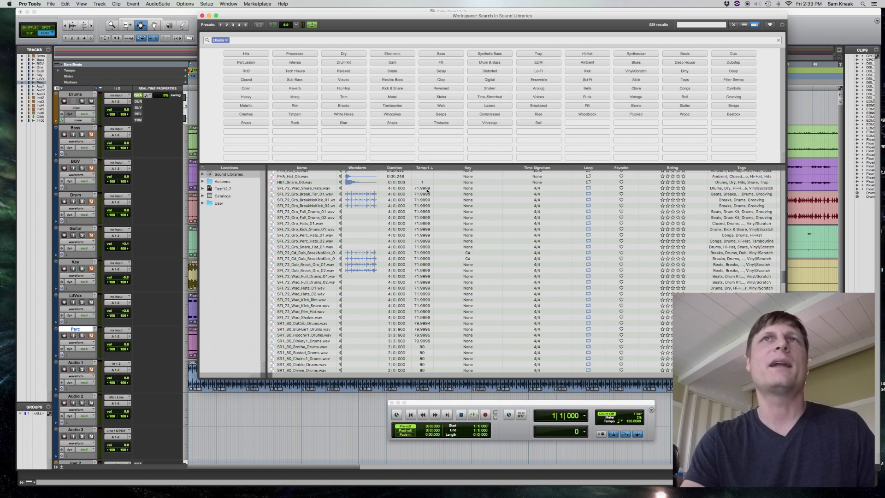
{"action": "scroll", "coordinate": [421, 239], "scroll_direction": "down", "scroll_amount": 6}
{"action": "scroll", "coordinate": [421, 253], "scroll_direction": "down", "scroll_amount": 6}
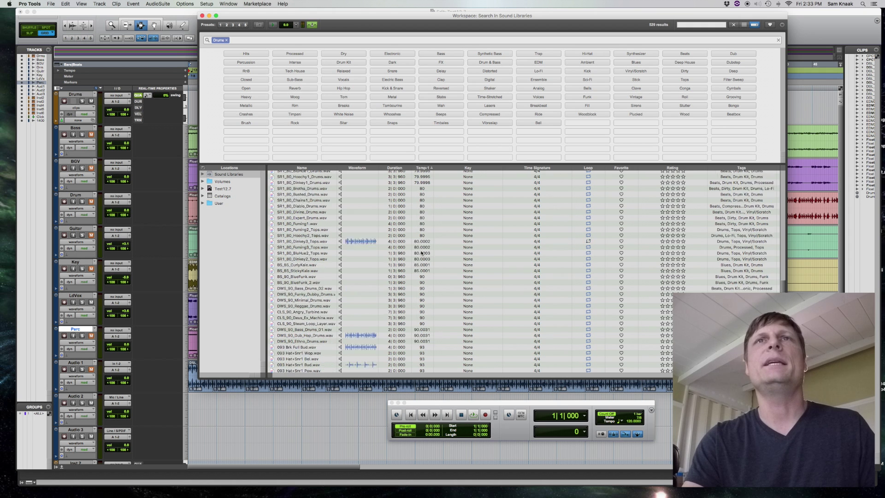
{"action": "scroll", "coordinate": [423, 274], "scroll_direction": "down", "scroll_amount": 3}
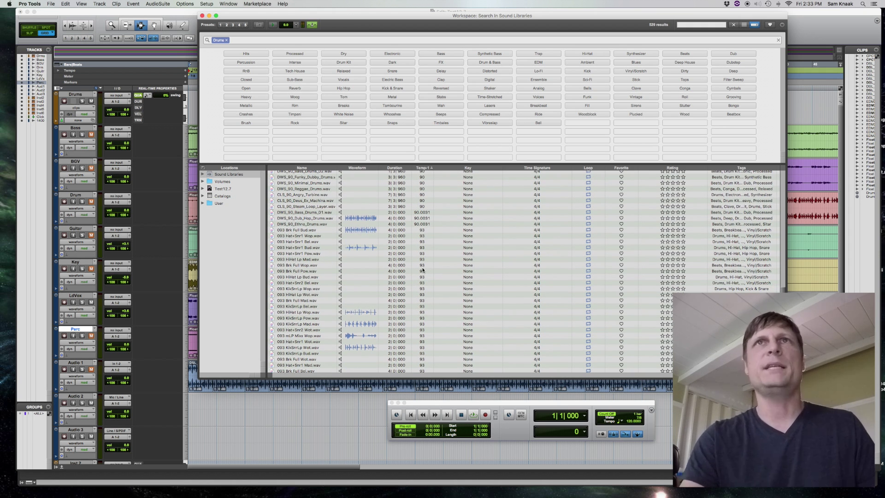
{"action": "scroll", "coordinate": [424, 268], "scroll_direction": "down", "scroll_amount": 10}
{"action": "scroll", "coordinate": [426, 266], "scroll_direction": "up", "scroll_amount": 2}
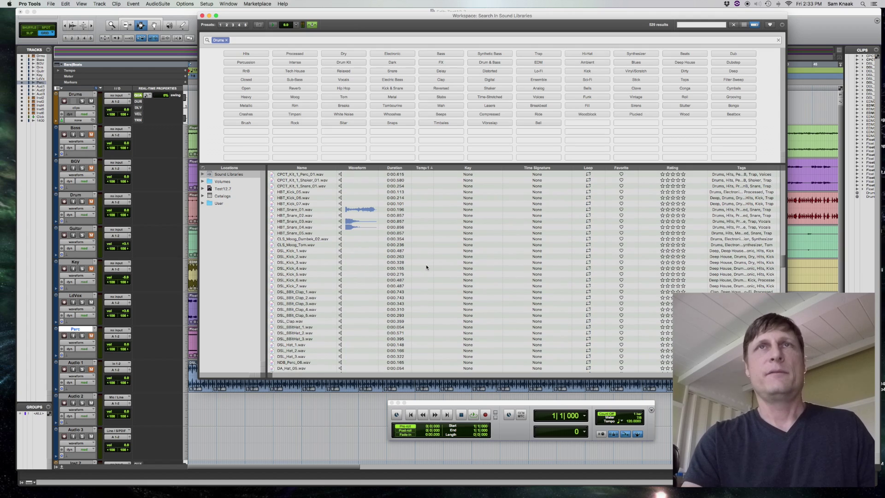
Move the workspace window aside to uncover the start of the tracks and remove the Drums tag filter.
{"action": "left_click_drag", "start_coordinate": [308, 19], "coordinate": [376, 28]}
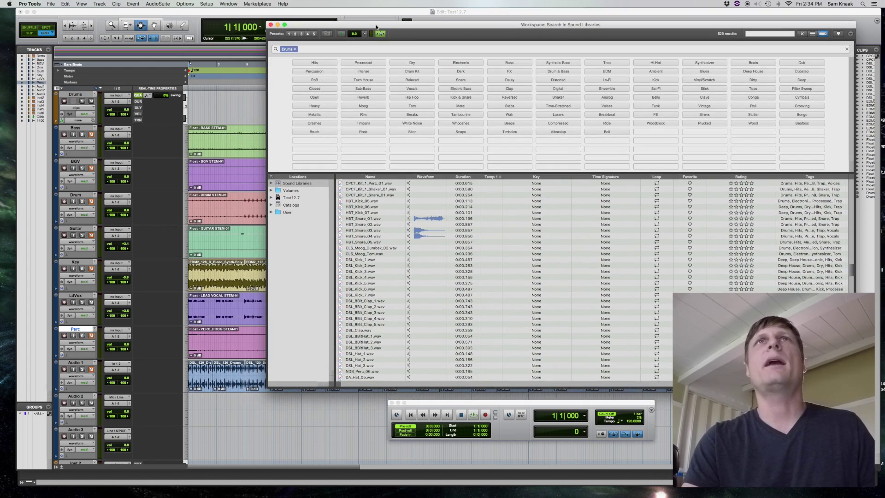
{"action": "left_click", "coordinate": [295, 50]}
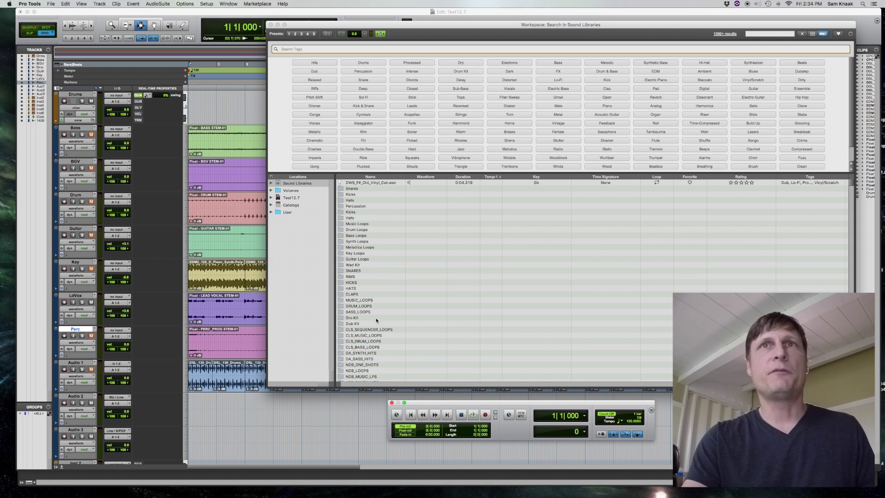
Play the opening bars of the session with the workspace open and stop playback.
{"action": "left_click", "coordinate": [475, 416]}
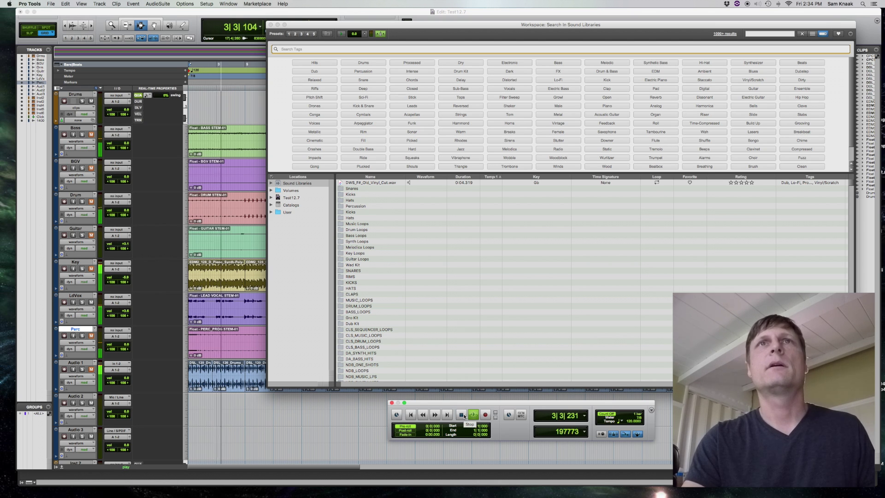
{"action": "left_click", "coordinate": [462, 415]}
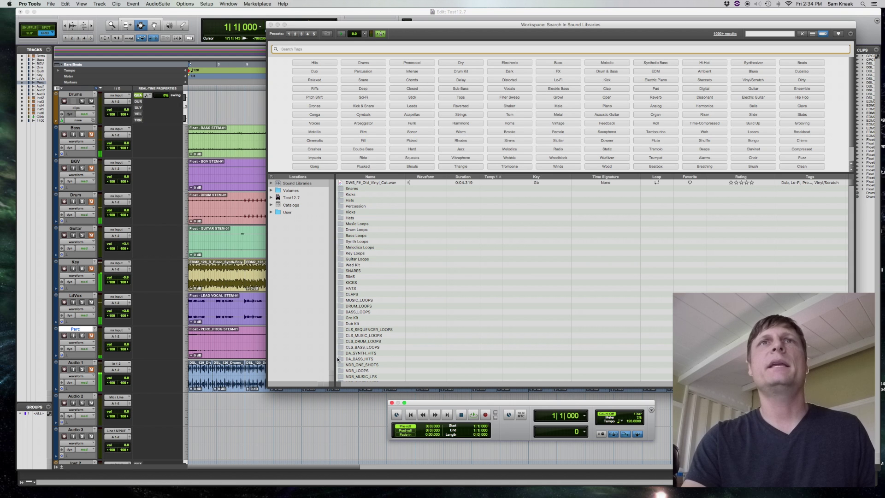
Filter the sound libraries by the Drums tag and sort the sounds by tempo to find the 120 BPM loops.
{"action": "double_click", "coordinate": [343, 306]}
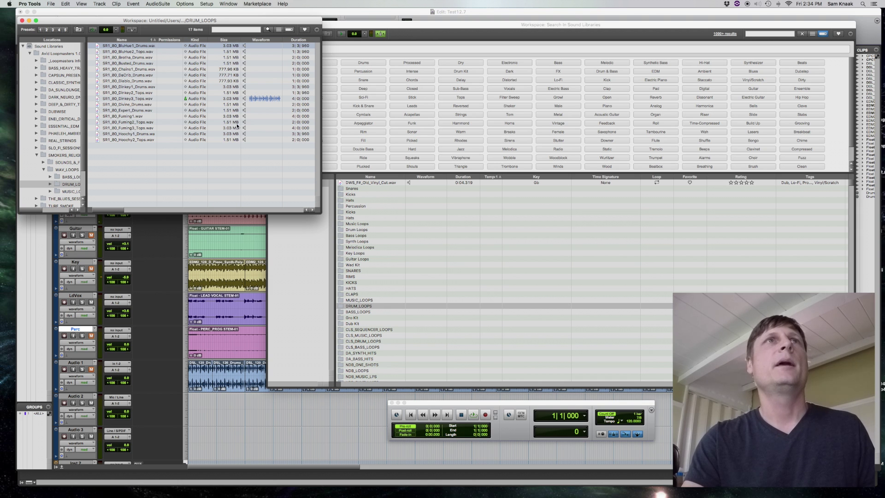
{"action": "left_click", "coordinate": [21, 21]}
{"action": "left_click", "coordinate": [363, 62]}
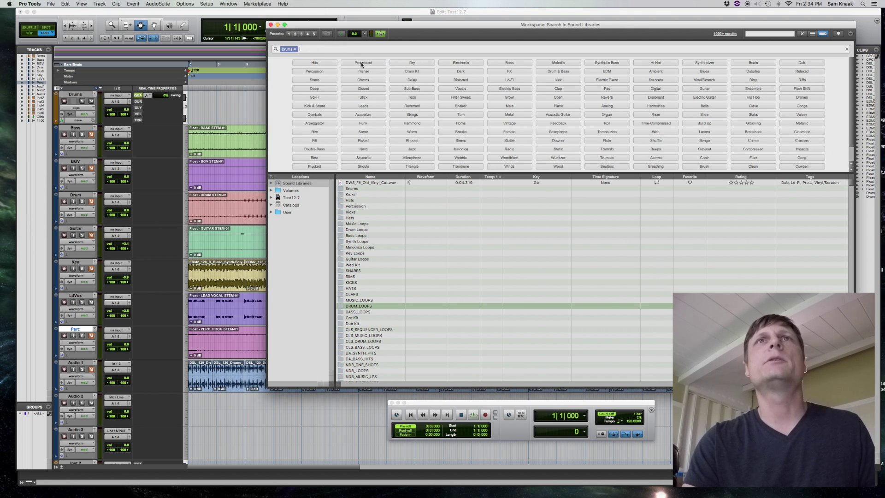
{"action": "left_click", "coordinate": [492, 177]}
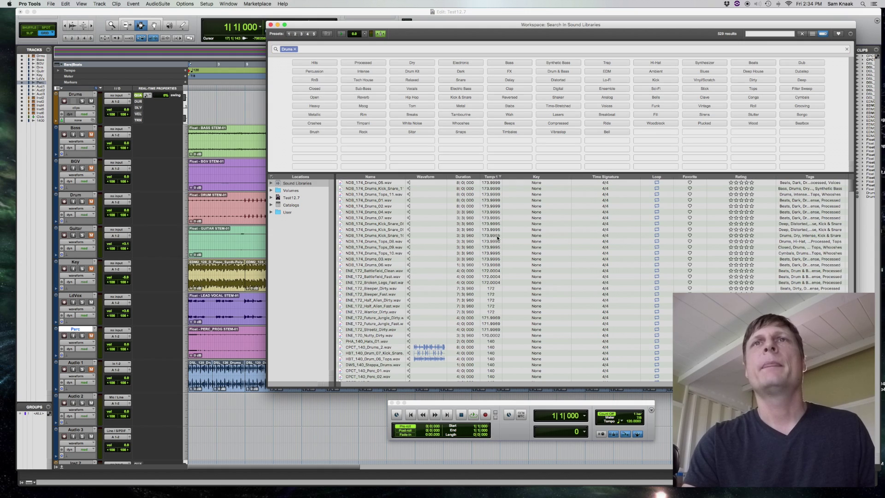
{"action": "scroll", "coordinate": [497, 237], "scroll_direction": "down", "scroll_amount": 10}
{"action": "scroll", "coordinate": [496, 237], "scroll_direction": "down", "scroll_amount": 15}
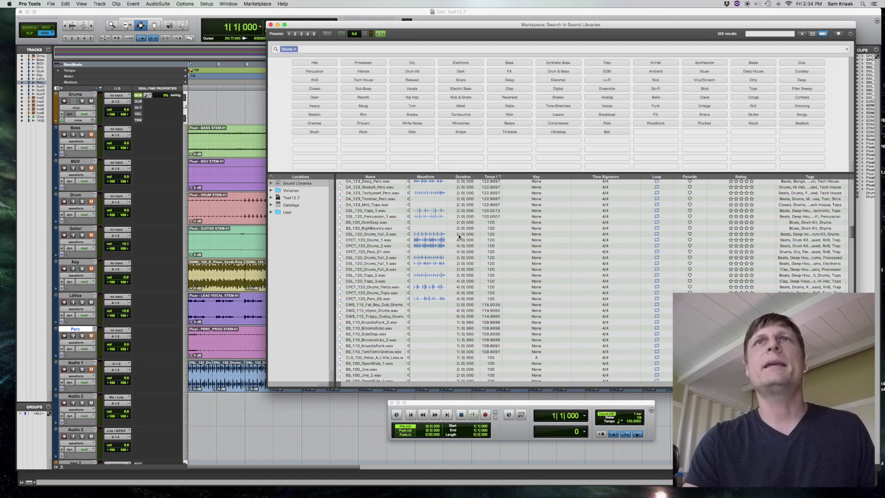
Audition the 120 BPM drum loops BigNBouncy, DSL Drums_Full_3, CPCT Drums_1 and OverEasy against session playback and stop.
{"action": "left_click", "coordinate": [437, 228]}
{"action": "key", "text": "space"}
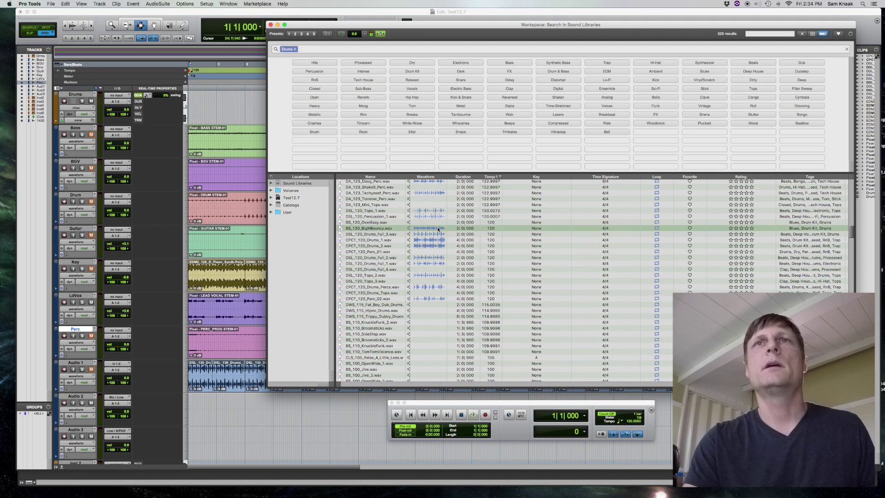
{"action": "left_click", "coordinate": [474, 415]}
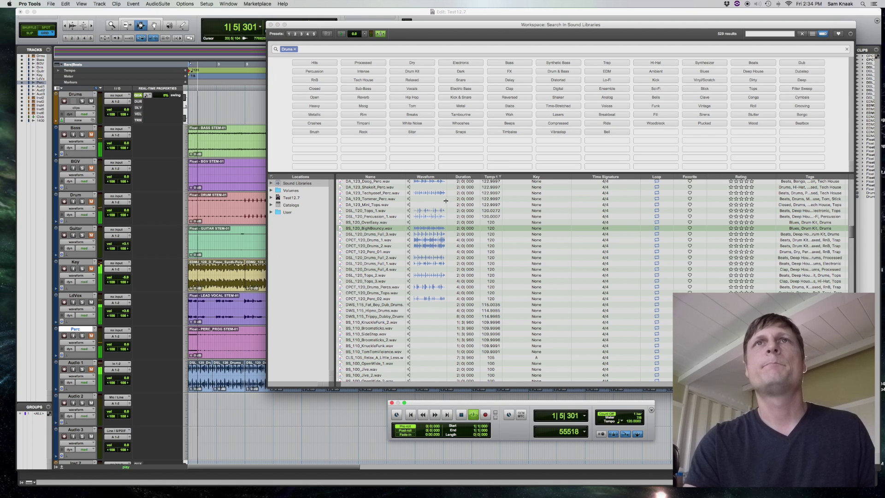
{"action": "left_click", "coordinate": [410, 234]}
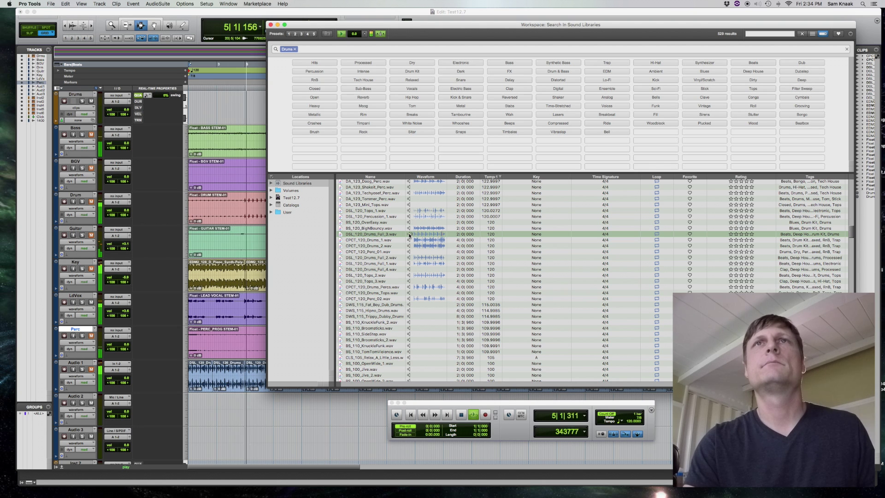
{"action": "left_click", "coordinate": [409, 240]}
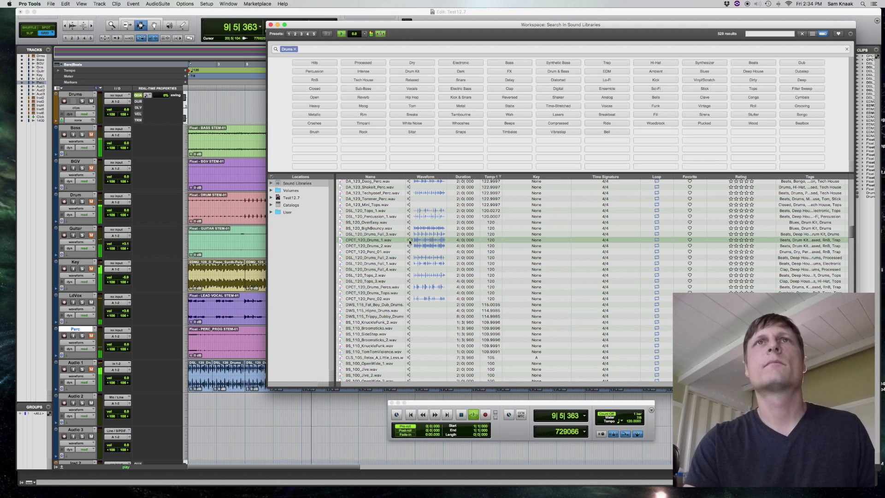
{"action": "left_click", "coordinate": [409, 222]}
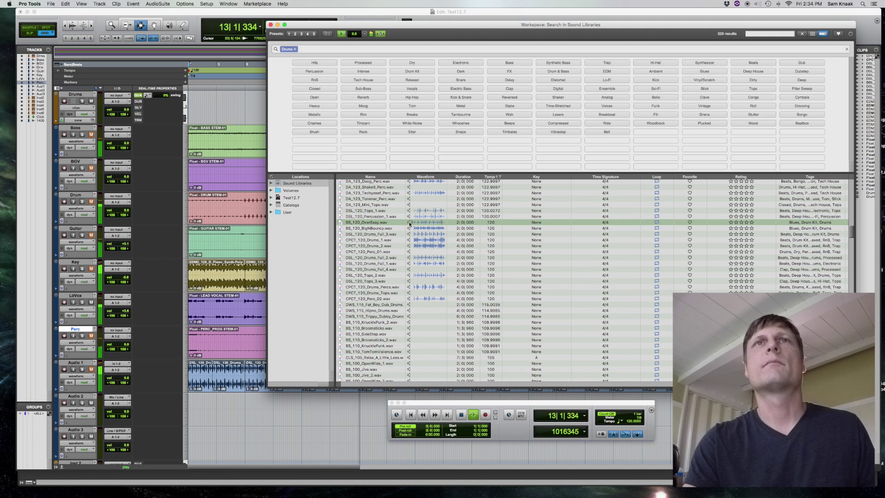
{"action": "left_click", "coordinate": [460, 416]}
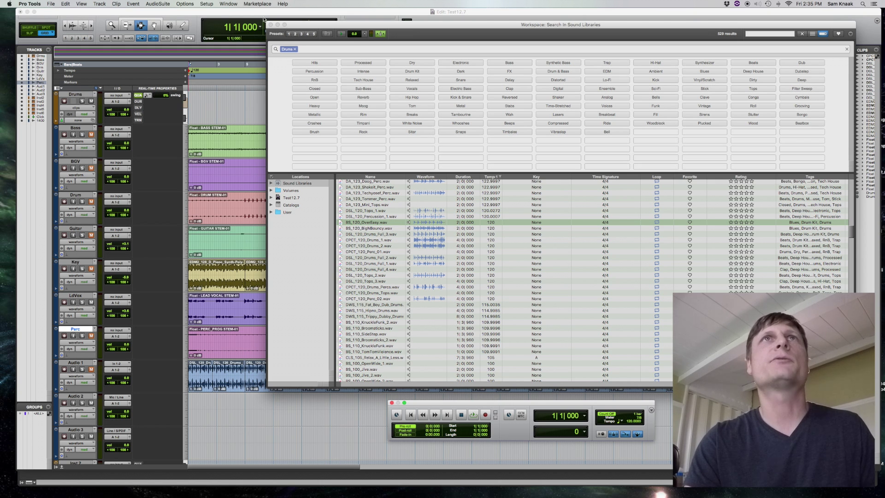
Move the workspace window aside to uncover more of the tracks and close it.
{"action": "left_click_drag", "start_coordinate": [275, 24], "coordinate": [311, 30]}
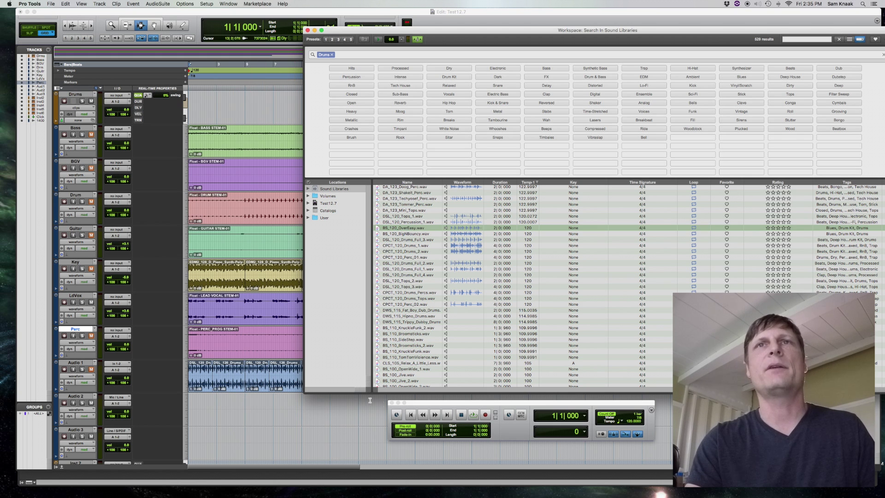
{"action": "left_click", "coordinate": [407, 413]}
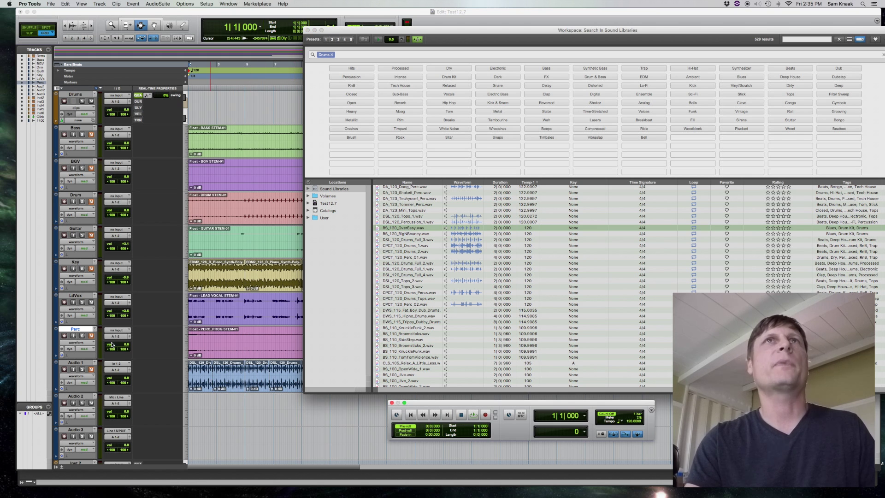
{"action": "left_click", "coordinate": [308, 31]}
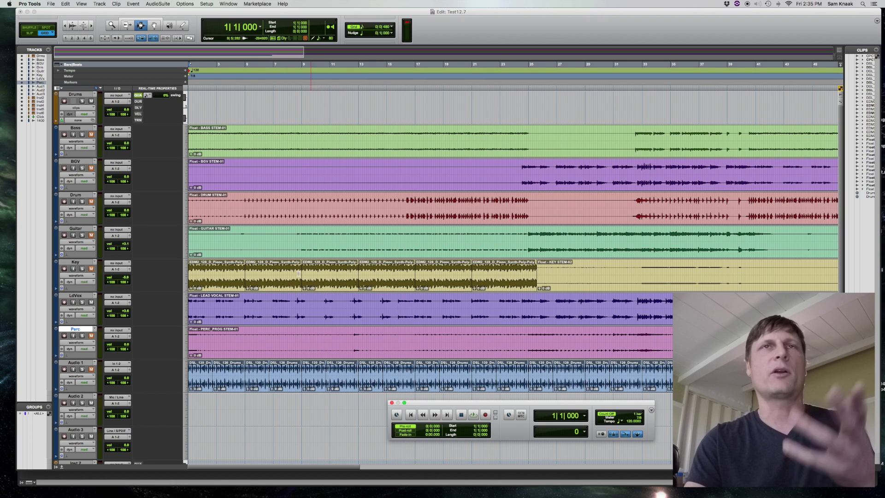
Lower the volume of the Audio 1 drum loop track and play the opening bars to check the balance.
{"action": "left_click", "coordinate": [90, 372]}
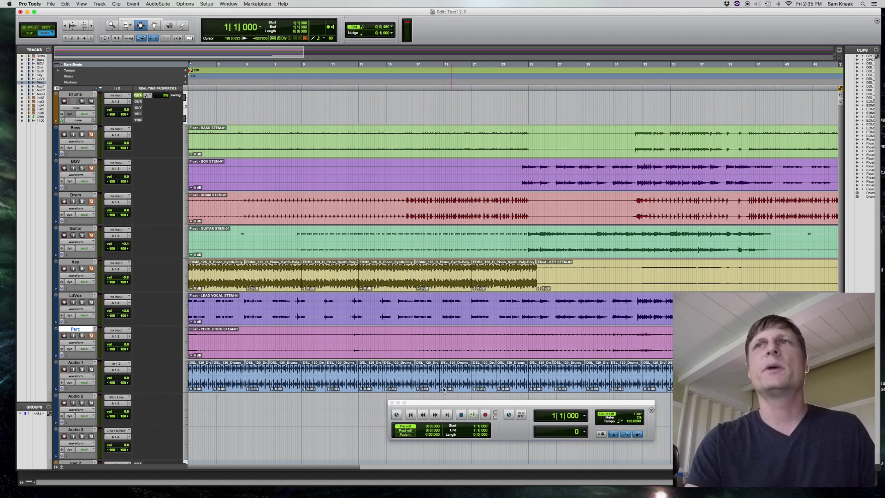
{"action": "left_click", "coordinate": [413, 415]}
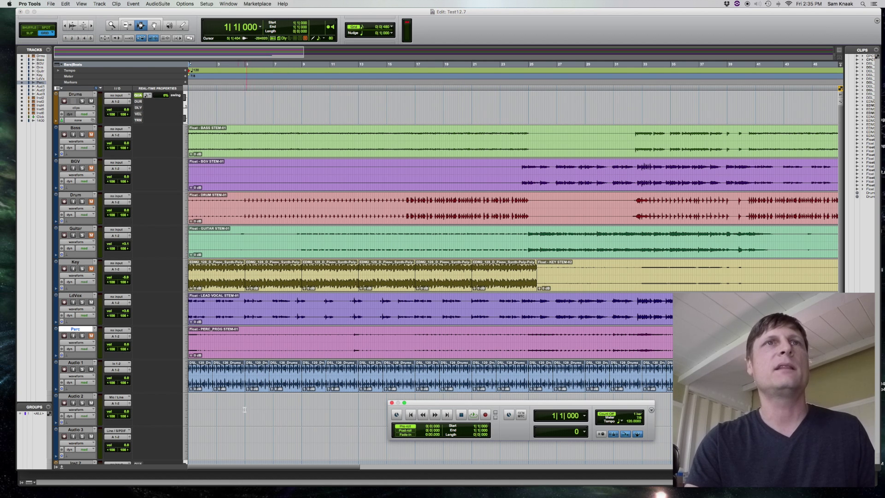
{"action": "left_click", "coordinate": [125, 381]}
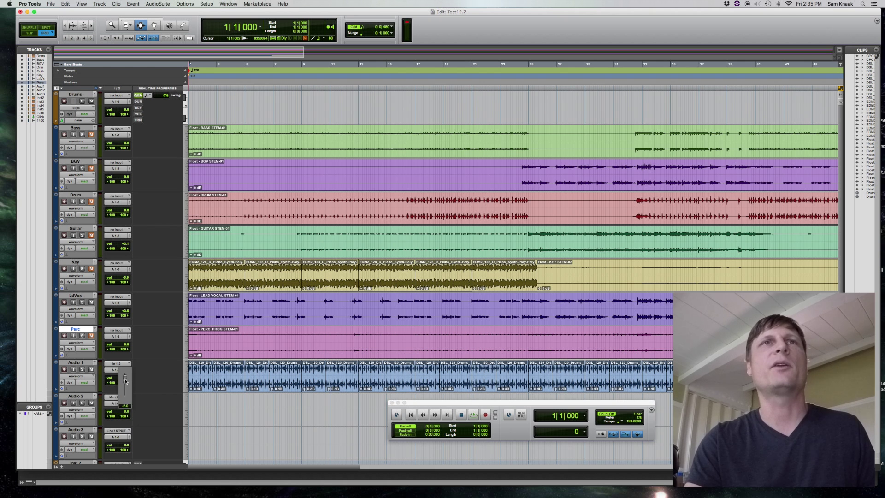
{"action": "left_click", "coordinate": [415, 418]}
{"action": "key", "text": "space"}
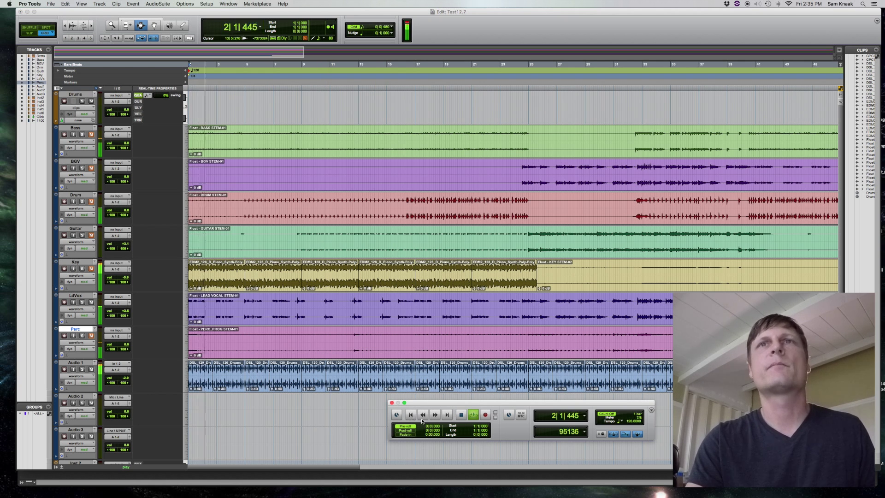
{"action": "left_click", "coordinate": [462, 415]}
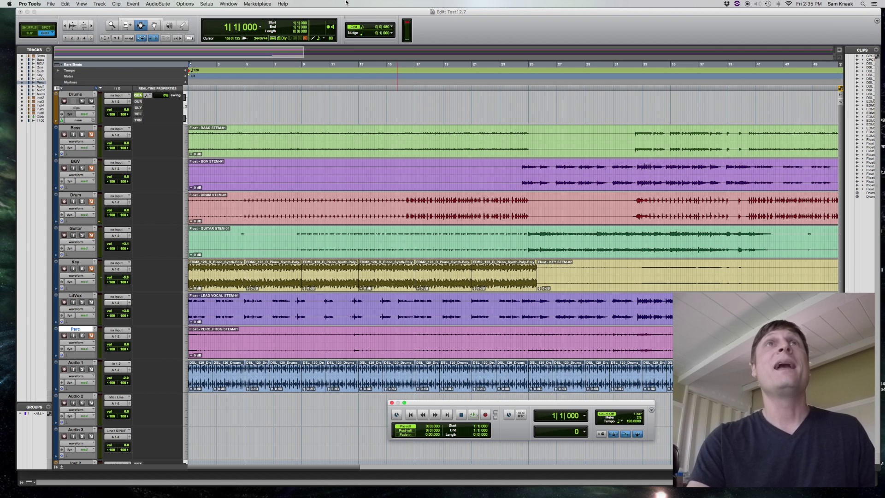
Open a new Soundbase workspace and filter the sound libraries by the Synthesizer tag.
{"action": "left_click", "coordinate": [230, 2]}
{"action": "mouse_move", "coordinate": [295, 101]}
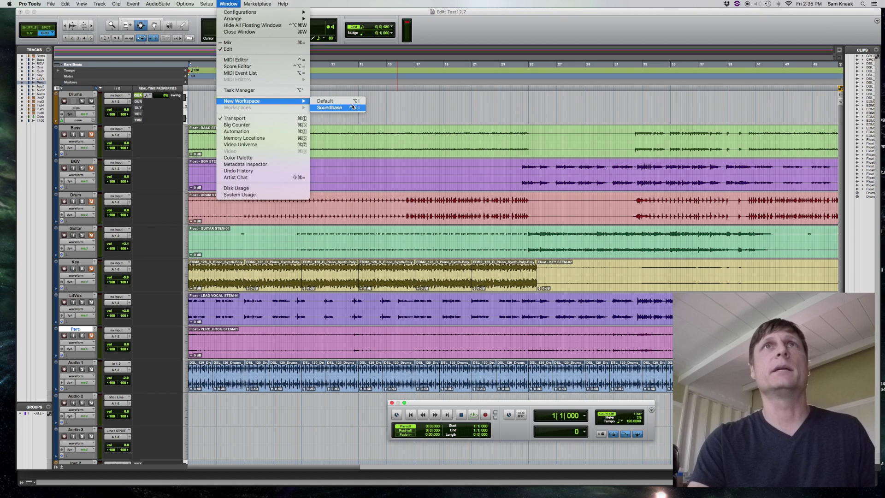
{"action": "left_click", "coordinate": [353, 107]}
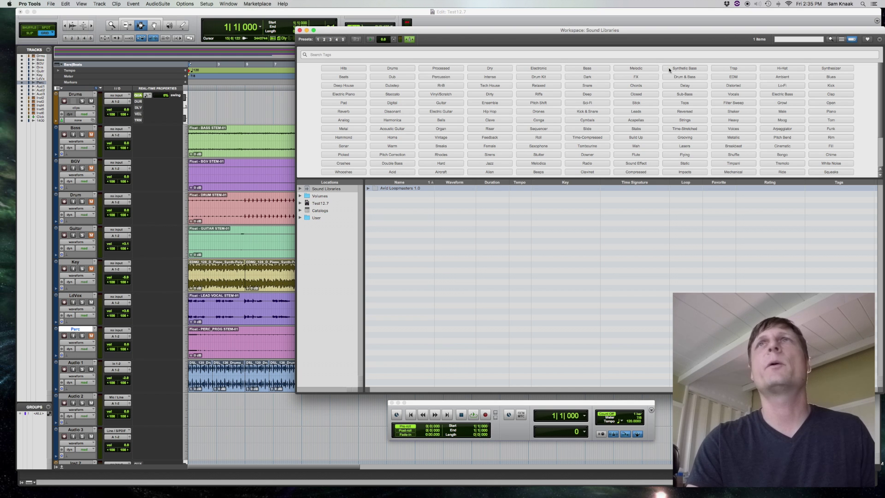
{"action": "left_click", "coordinate": [820, 68]}
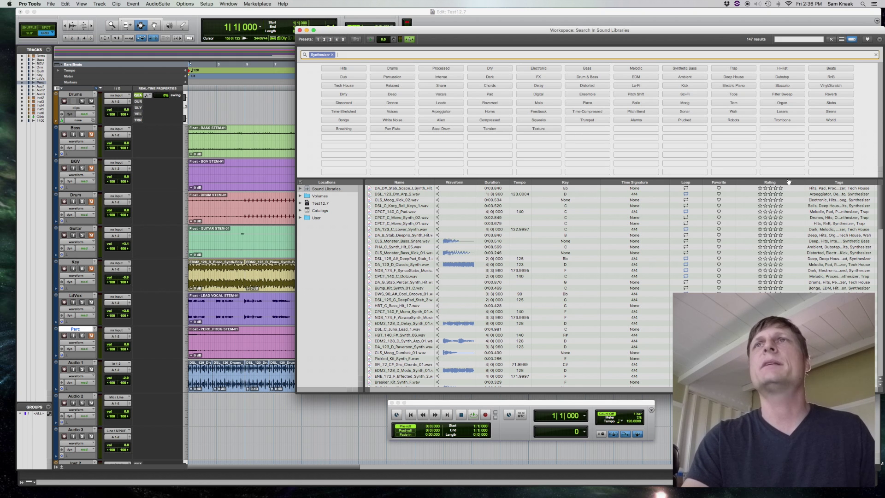
Sort the synthesizer sounds by key and find the loops in D.
{"action": "left_click", "coordinate": [570, 183]}
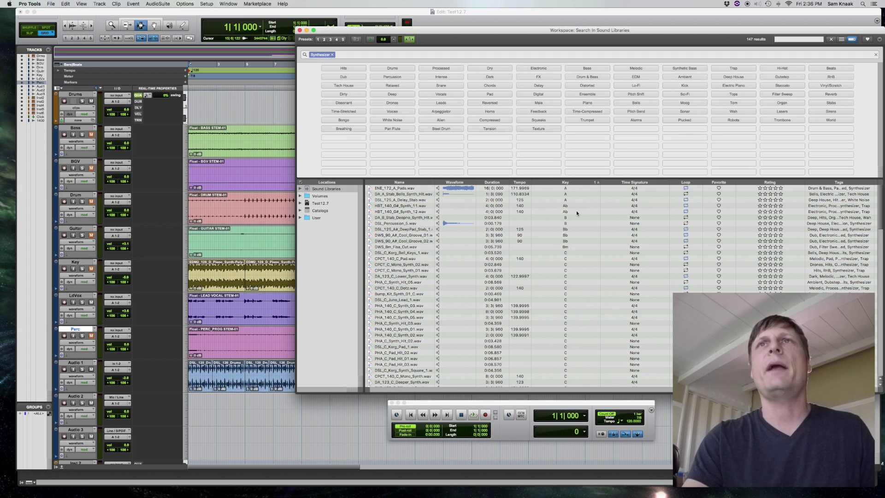
{"action": "scroll", "coordinate": [577, 213], "scroll_direction": "down", "scroll_amount": 15}
{"action": "scroll", "coordinate": [576, 213], "scroll_direction": "up", "scroll_amount": 3}
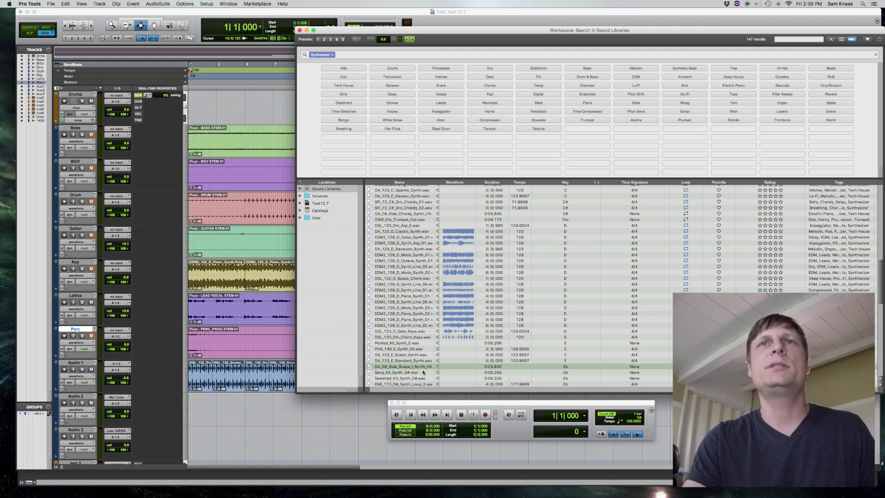
Play the session from the start and audition the D-key synth loops one by one, from DA_123_D_Classic_Synth.wav down to the EDM2_128_D_Synth_Line_05 loop.
{"action": "left_click", "coordinate": [412, 416]}
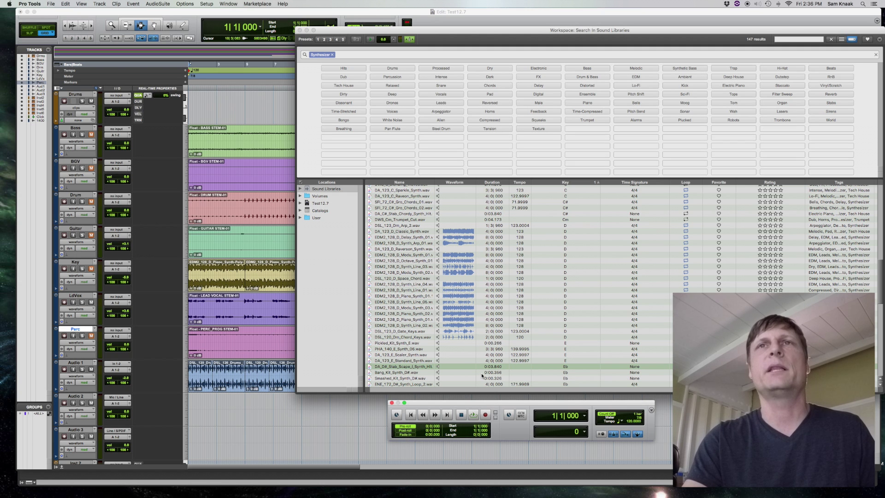
{"action": "left_click", "coordinate": [476, 417]}
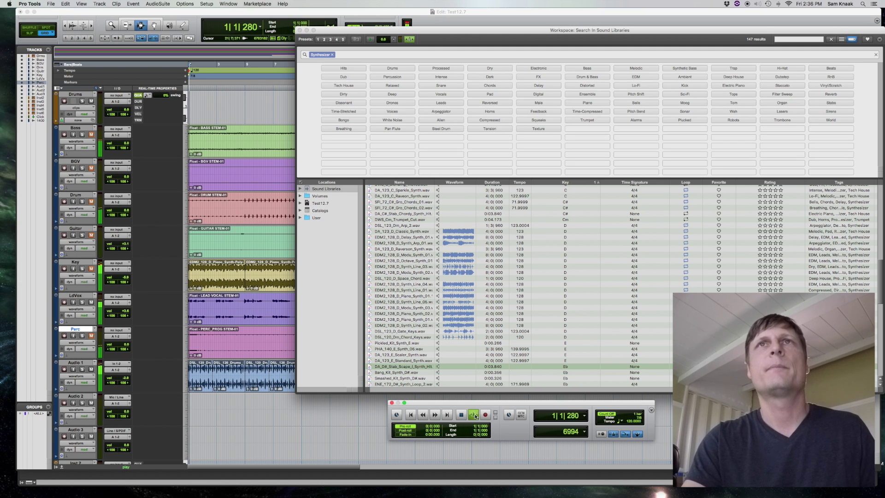
{"action": "left_click", "coordinate": [437, 232]}
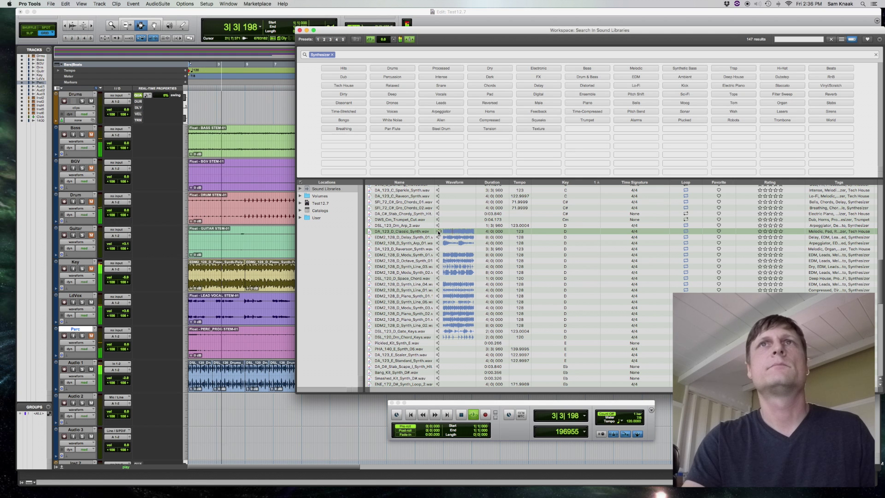
{"action": "left_click", "coordinate": [438, 238]}
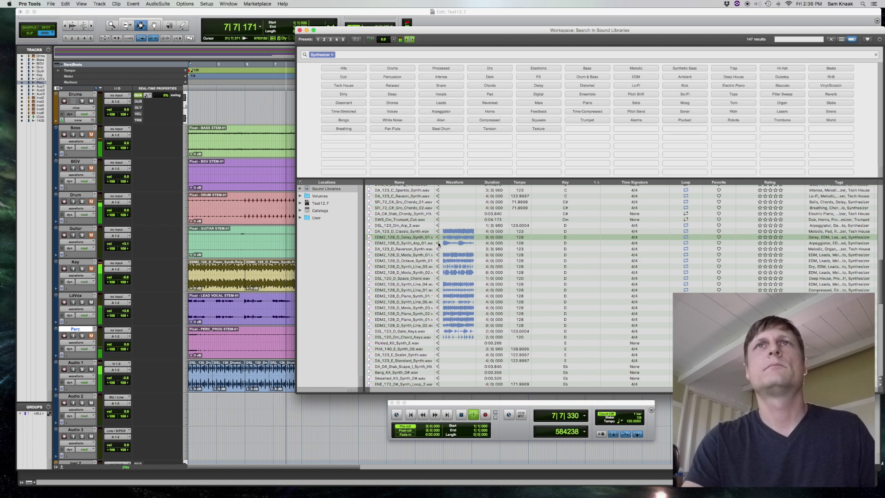
{"action": "left_click", "coordinate": [438, 243]}
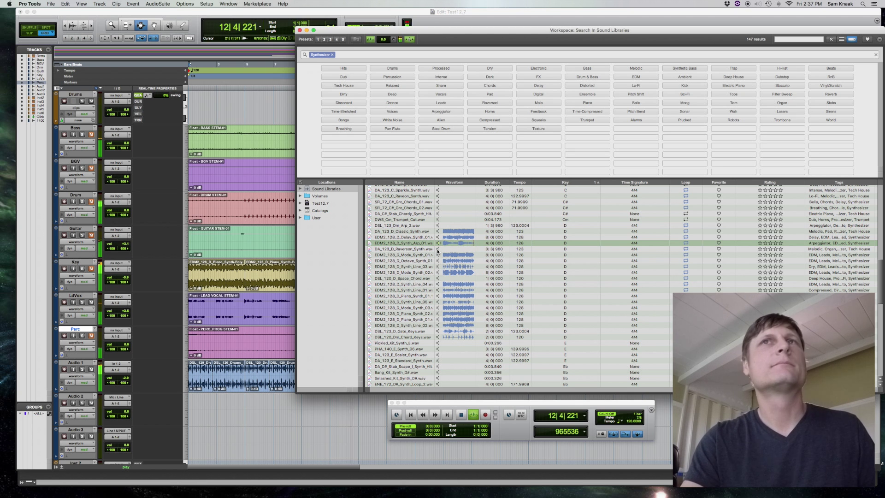
{"action": "left_click", "coordinate": [437, 250]}
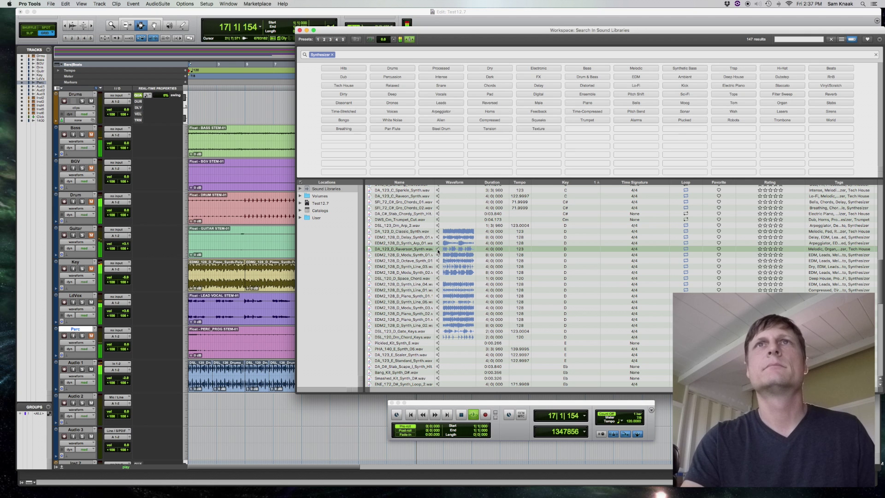
{"action": "left_click", "coordinate": [438, 254]}
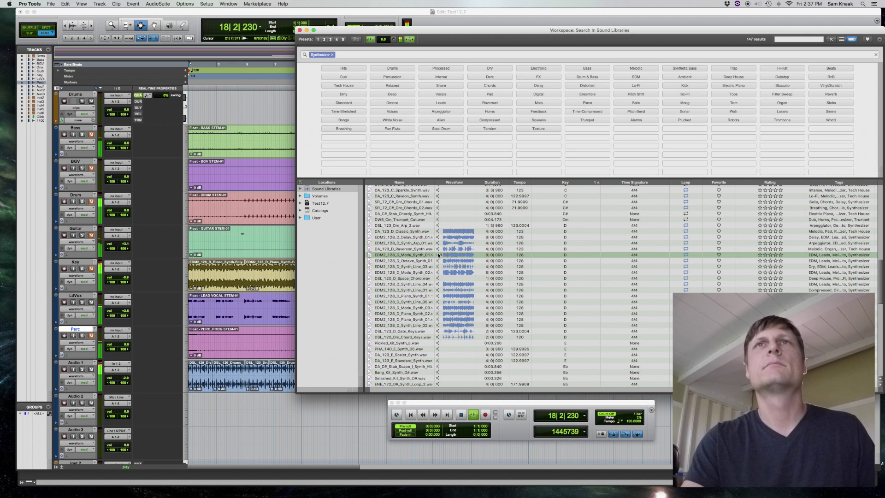
{"action": "left_click", "coordinate": [439, 260]}
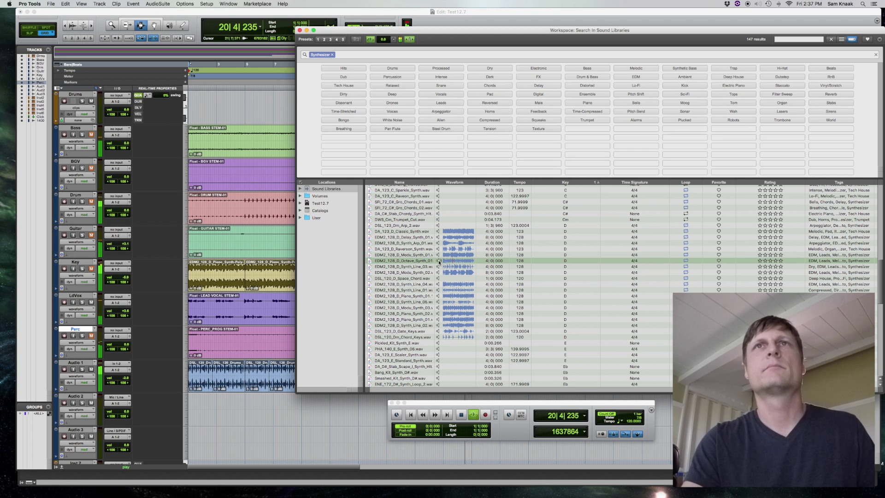
{"action": "left_click", "coordinate": [438, 266]}
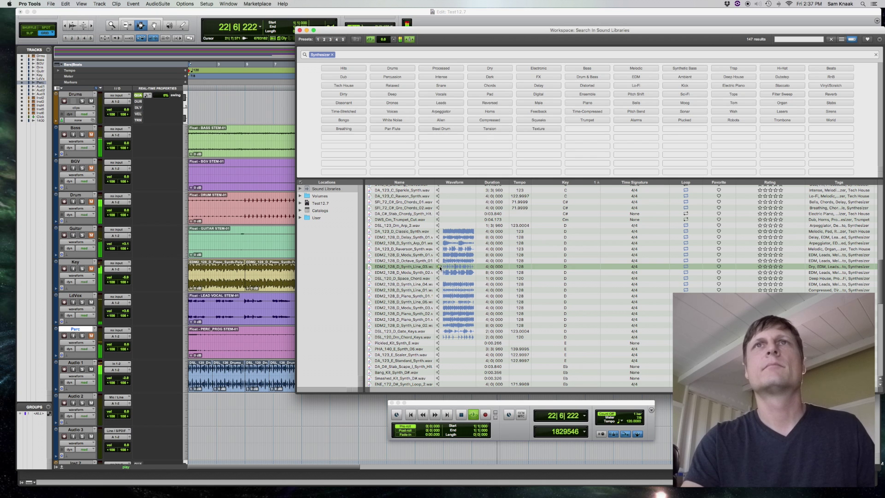
{"action": "left_click", "coordinate": [438, 272]}
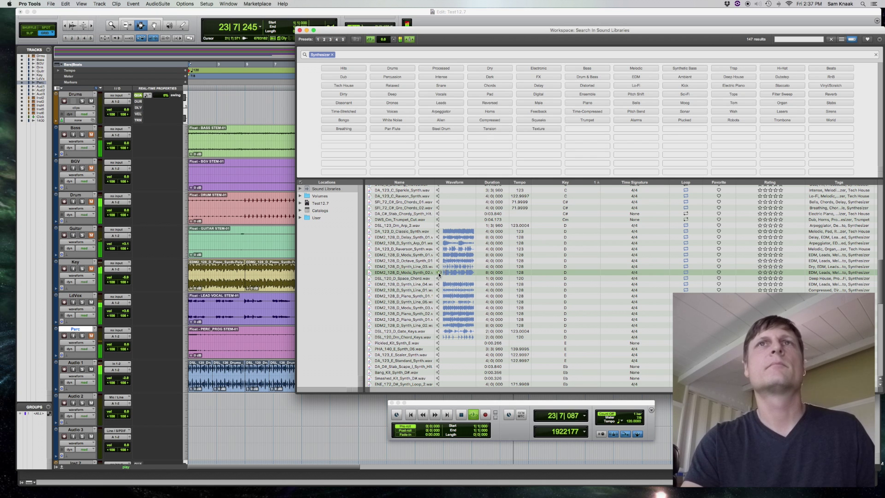
{"action": "left_click", "coordinate": [439, 279]}
{"action": "left_click", "coordinate": [440, 285]}
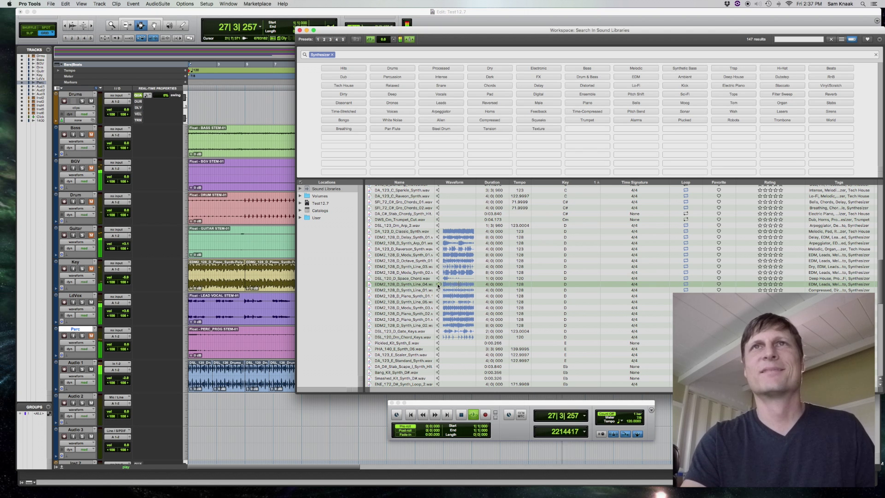
{"action": "left_click", "coordinate": [438, 290]}
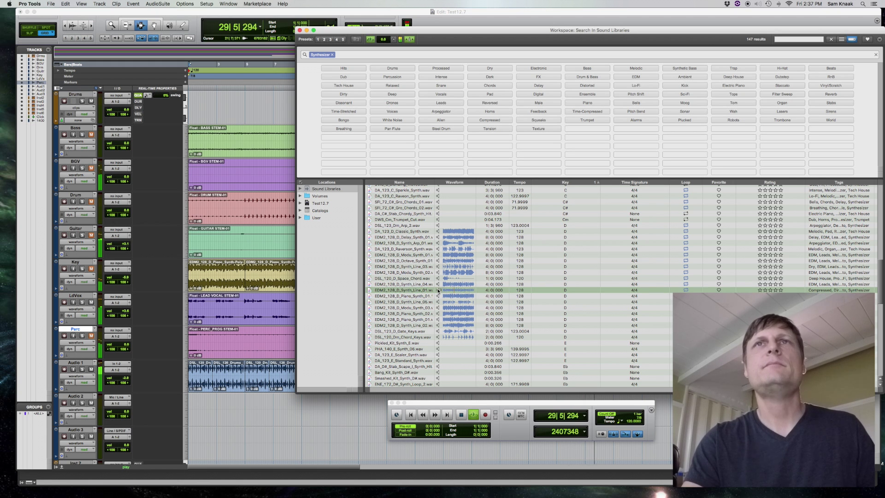
{"action": "left_click", "coordinate": [438, 302]}
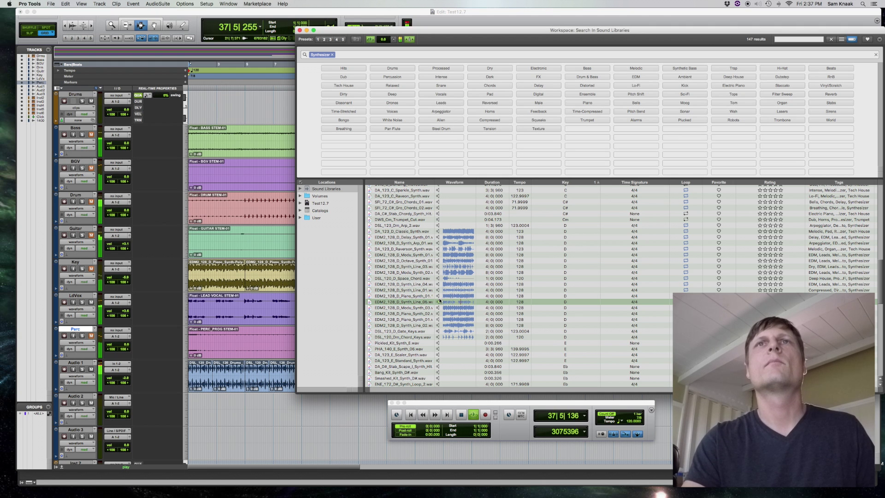
{"action": "left_click", "coordinate": [464, 416]}
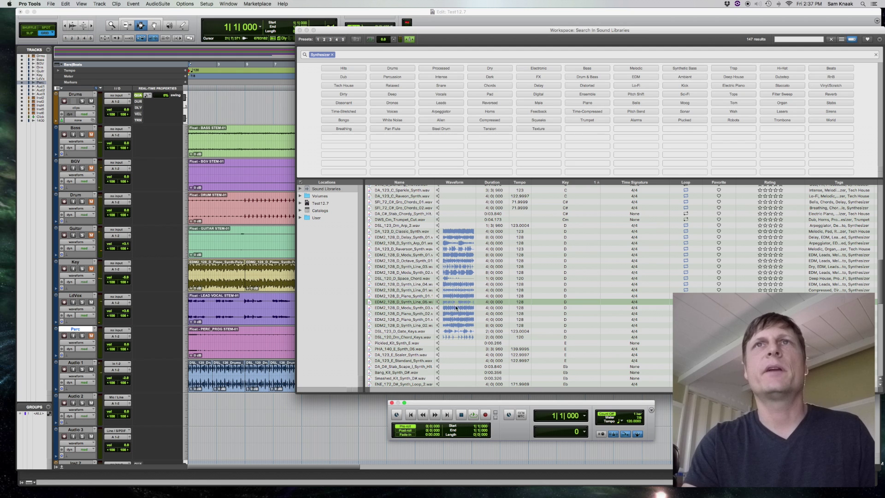
Replay the opening bars while auditioning two EDM2_128_D_Piano_Synth loops, and close the workspace.
{"action": "left_click", "coordinate": [472, 415]}
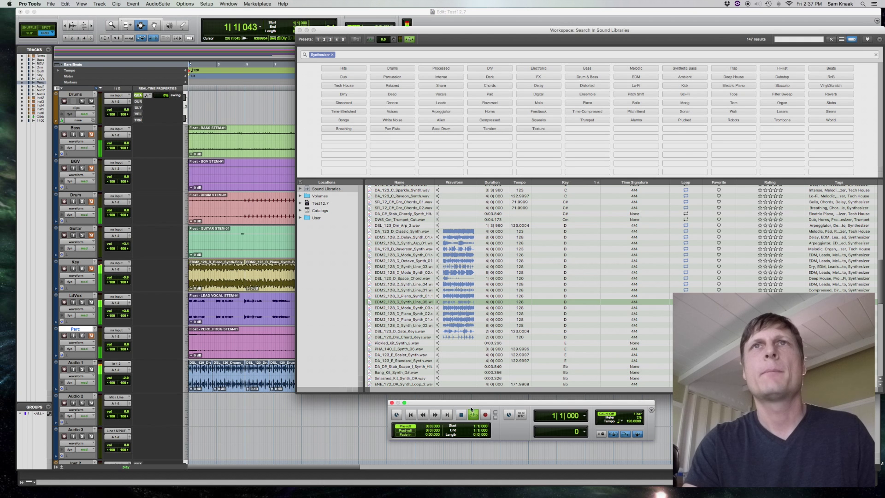
{"action": "left_click", "coordinate": [438, 314]}
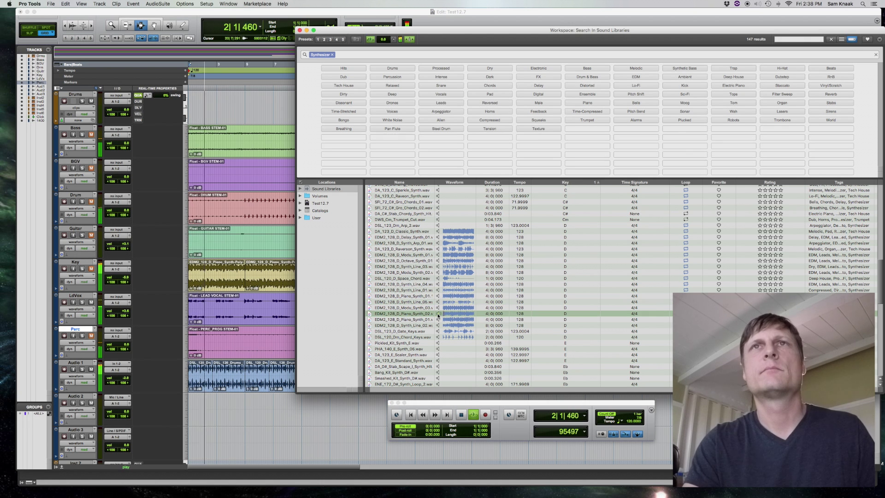
{"action": "left_click", "coordinate": [438, 320]}
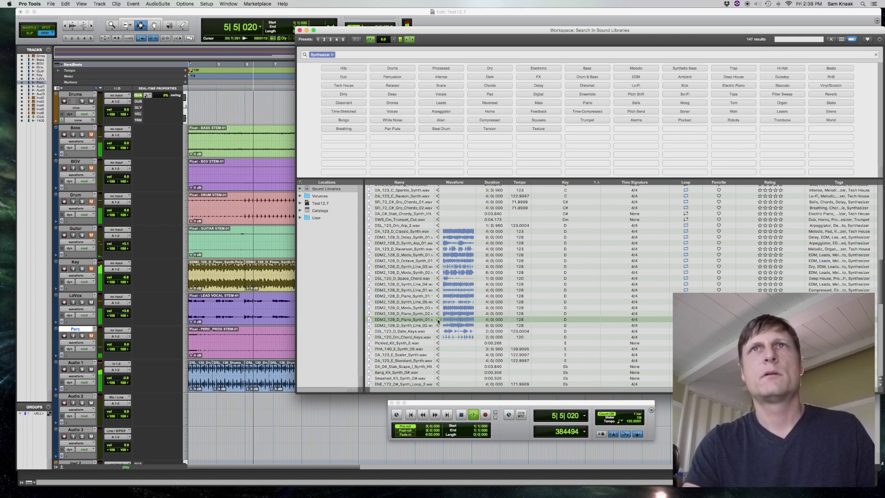
{"action": "left_click", "coordinate": [463, 415]}
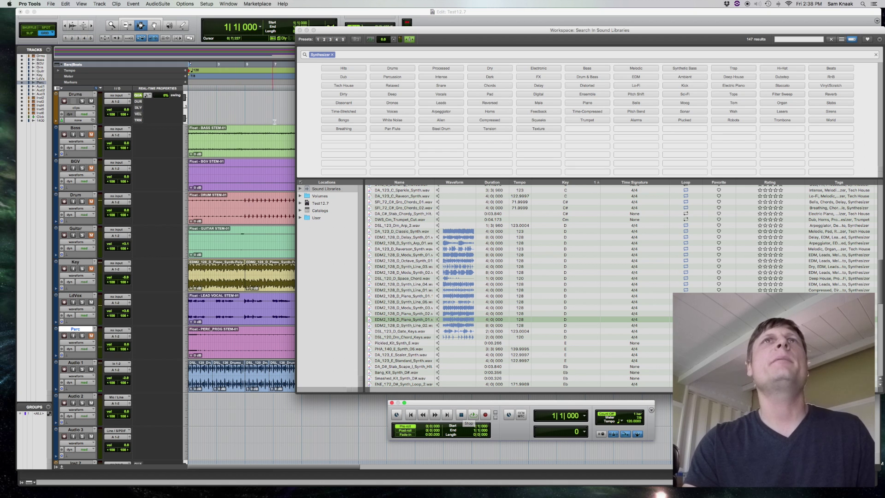
{"action": "left_click", "coordinate": [300, 30]}
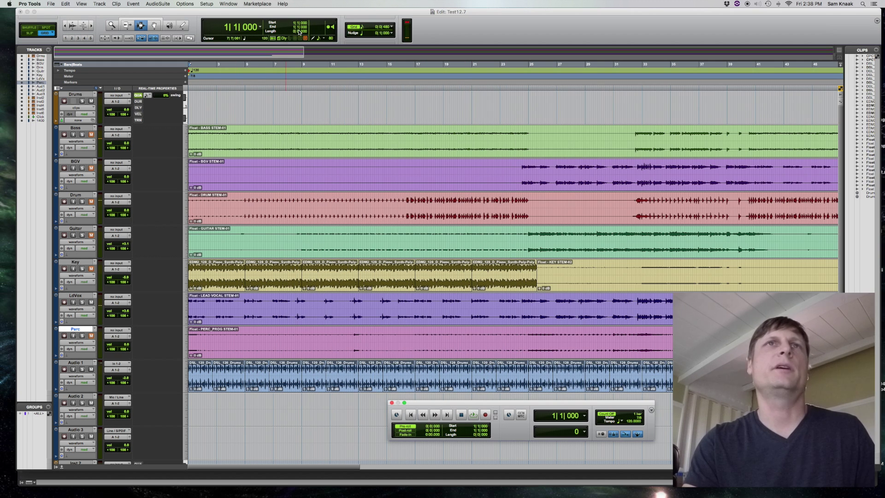
Unmute the Key, Perc and Drum tracks and return the session to its start.
{"action": "left_click", "coordinate": [91, 270]}
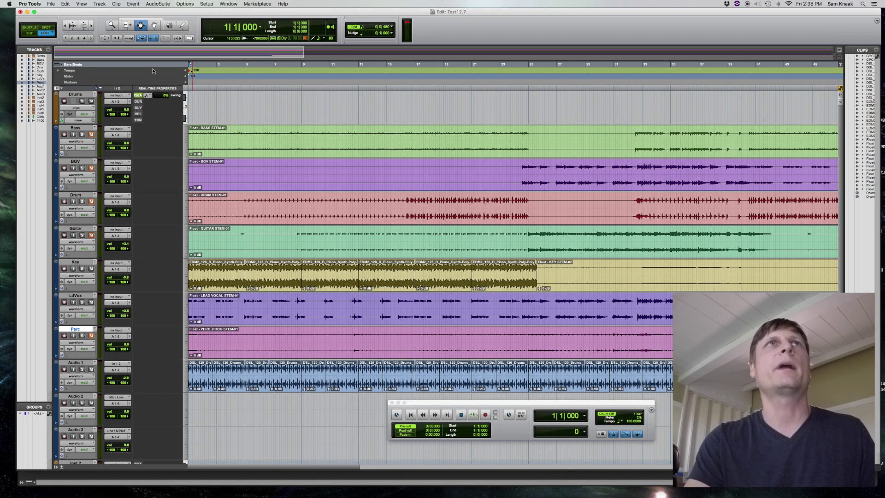
{"action": "left_click", "coordinate": [92, 26]}
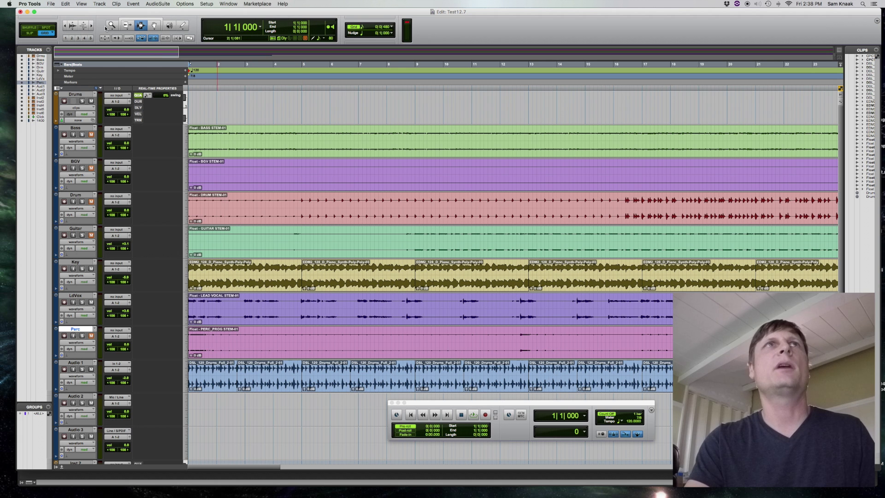
{"action": "left_click", "coordinate": [68, 27]}
{"action": "left_click", "coordinate": [67, 28]}
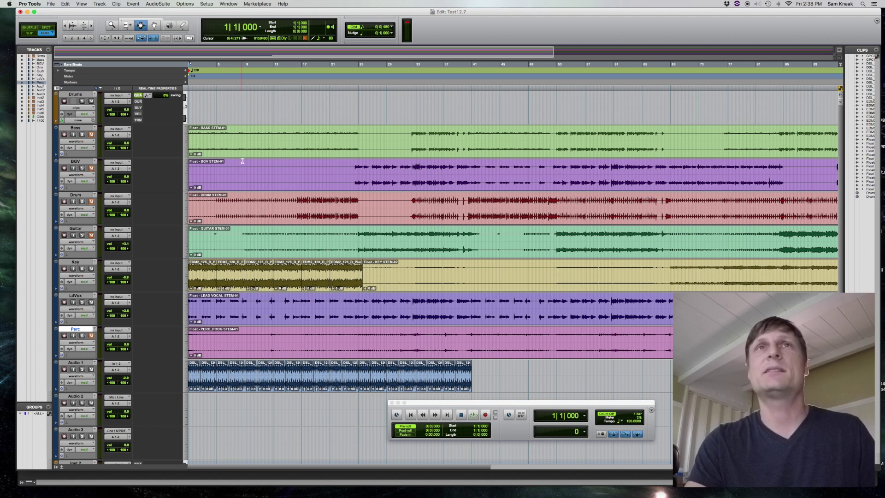
{"action": "left_click", "coordinate": [413, 417]}
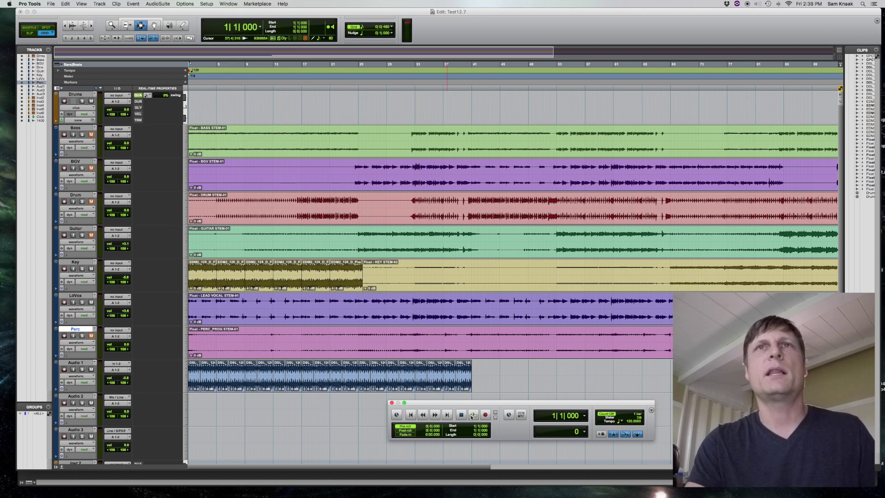
{"action": "left_click", "coordinate": [94, 341]}
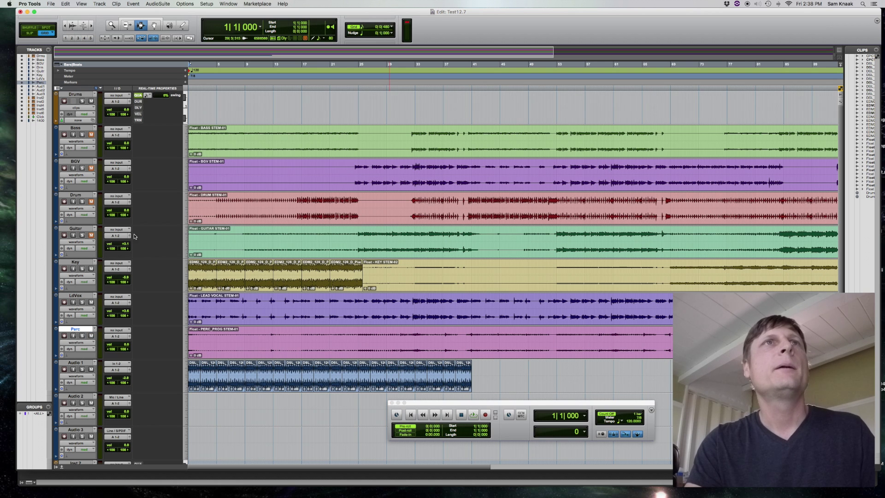
{"action": "left_click", "coordinate": [92, 201]}
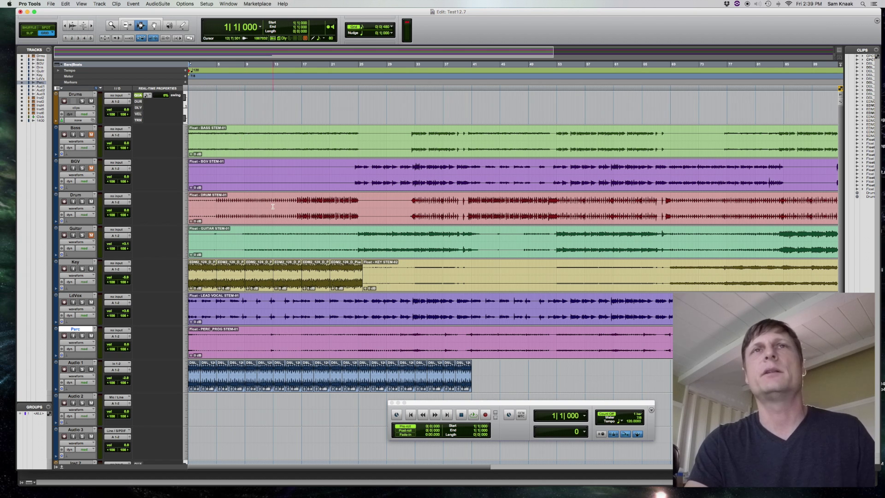
Play the opening bars while lowering the Key track's volume to -7.2 and slightly raising the lead vocal.
{"action": "left_click", "coordinate": [473, 415]}
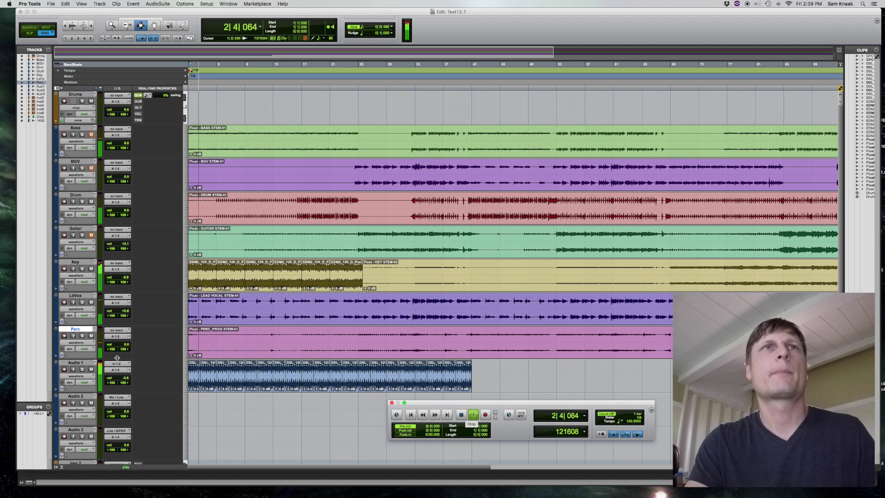
{"action": "left_click_drag", "start_coordinate": [128, 313], "coordinate": [128, 280]}
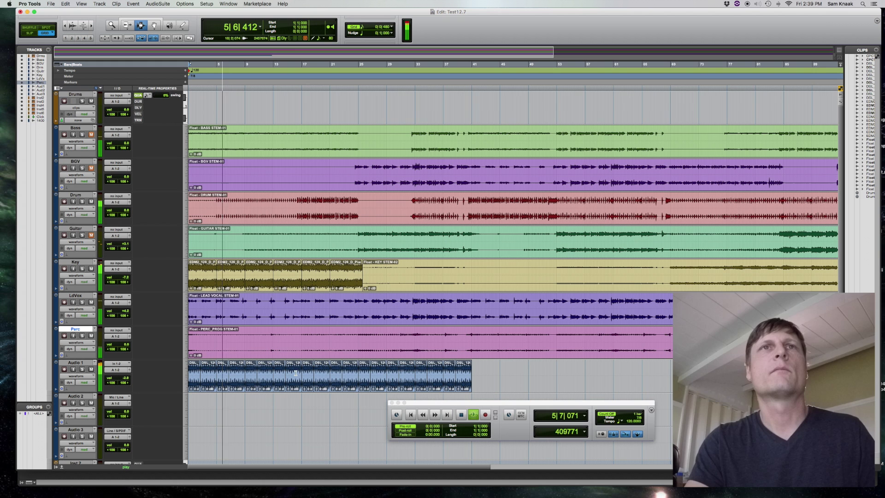
{"action": "left_click", "coordinate": [461, 416]}
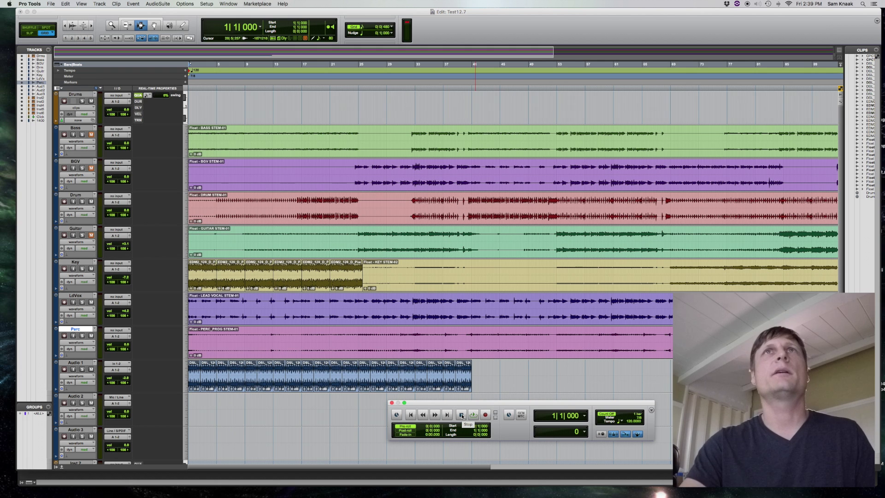
Open a new Soundbase workspace and move its window over the tracks so that all of it fits on screen.
{"action": "left_click", "coordinate": [221, 3]}
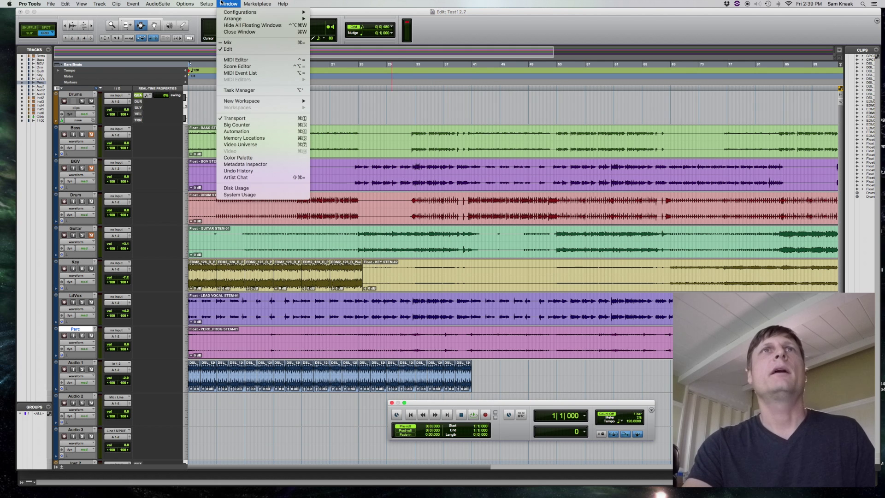
{"action": "mouse_move", "coordinate": [307, 101]}
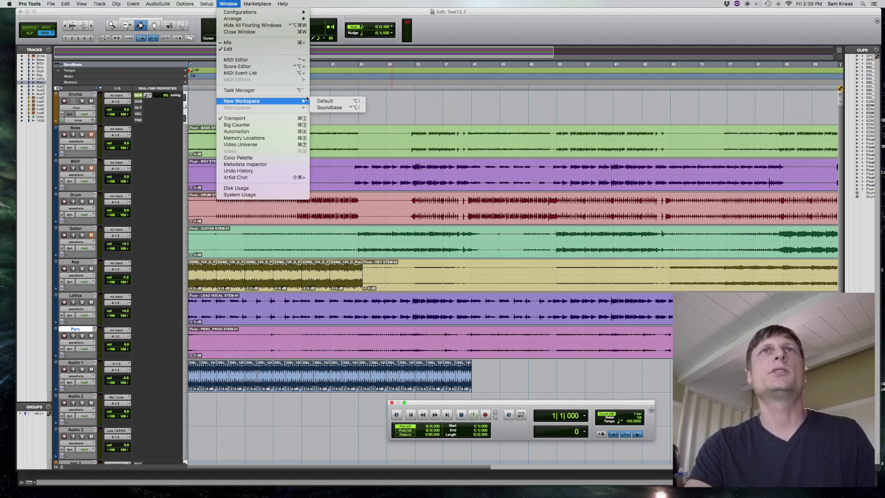
{"action": "left_click", "coordinate": [337, 110]}
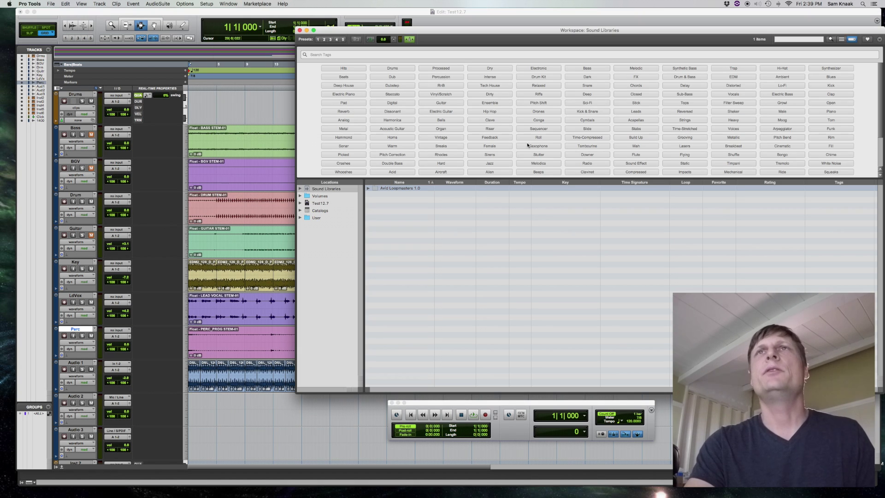
{"action": "left_click_drag", "start_coordinate": [459, 31], "coordinate": [321, 30]}
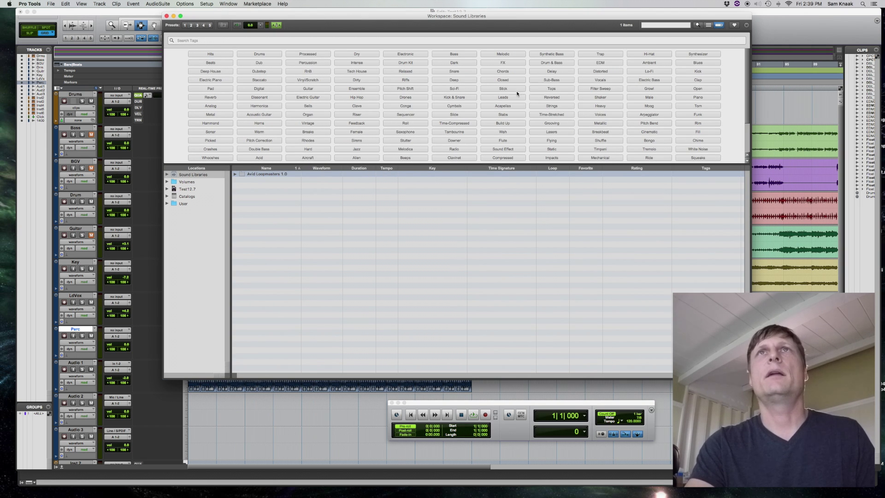
Filter the sound libraries by the Kick & Snare tag and preview SFI_72_Dub_Kick_Snare.wav.
{"action": "left_click", "coordinate": [463, 97]}
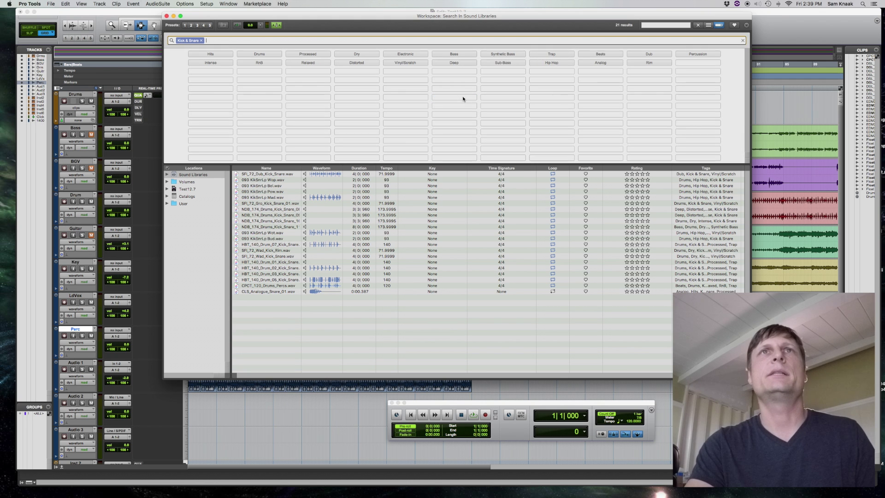
{"action": "left_click", "coordinate": [305, 174]}
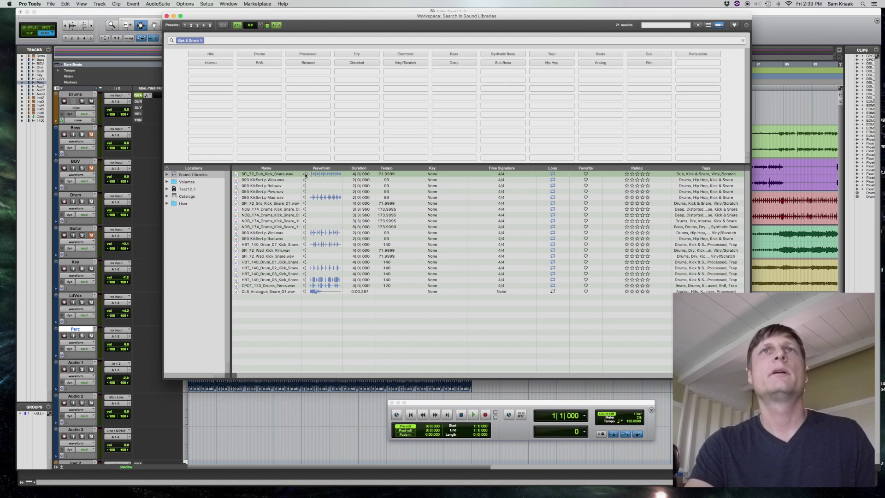
{"action": "left_click", "coordinate": [305, 175]}
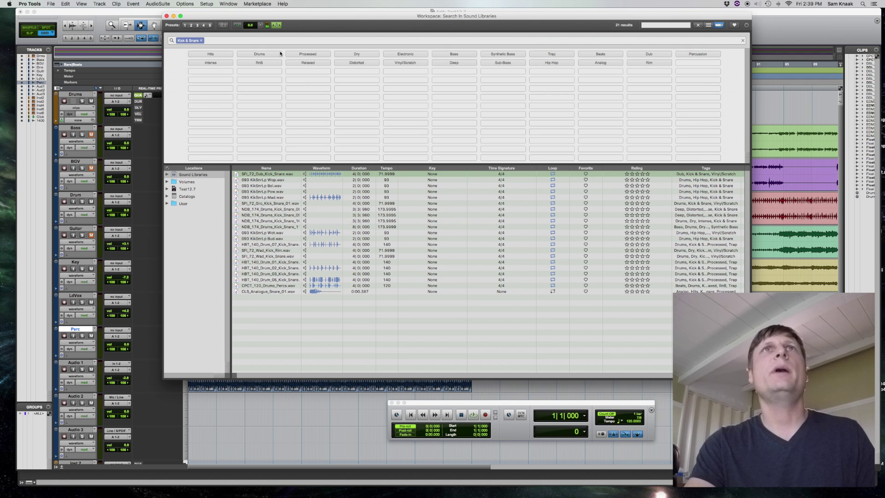
Toggle tempo-matched previewing off and back on, narrow the Kick & Snare results with the Trap tag, and audition CPCT_120_Drums_Percs.wav.
{"action": "left_click", "coordinate": [278, 25]}
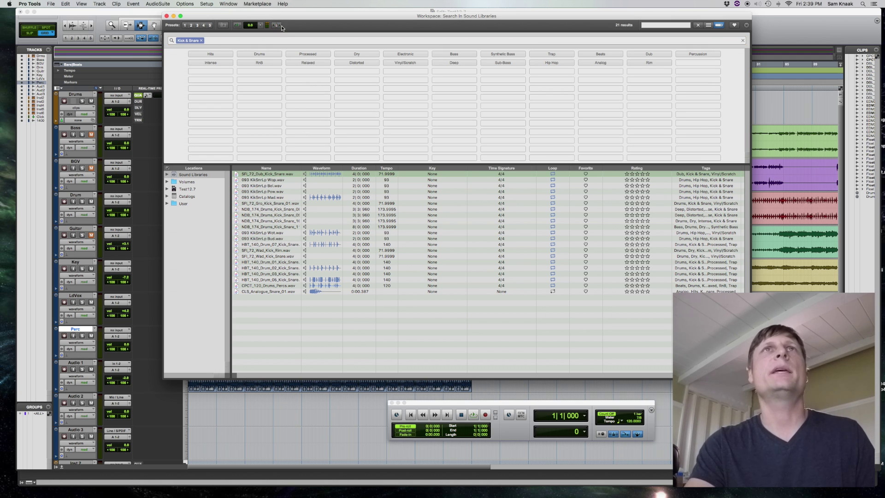
{"action": "left_click", "coordinate": [277, 27]}
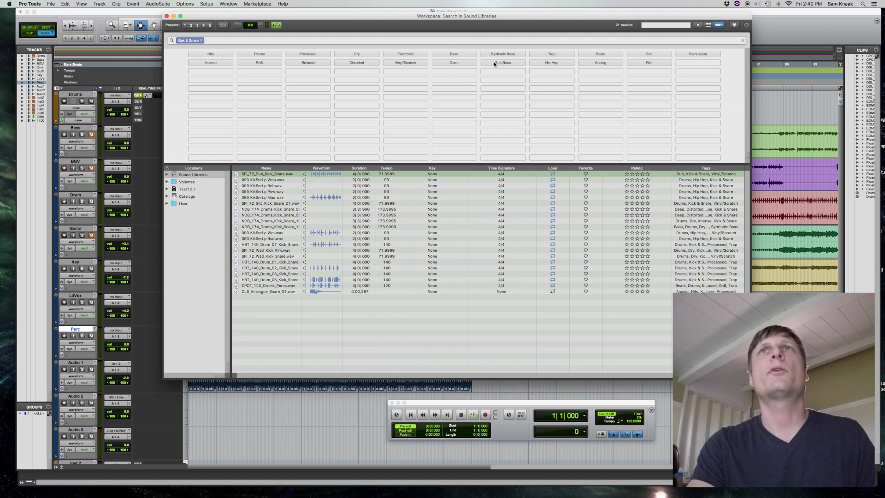
{"action": "left_click", "coordinate": [563, 53]}
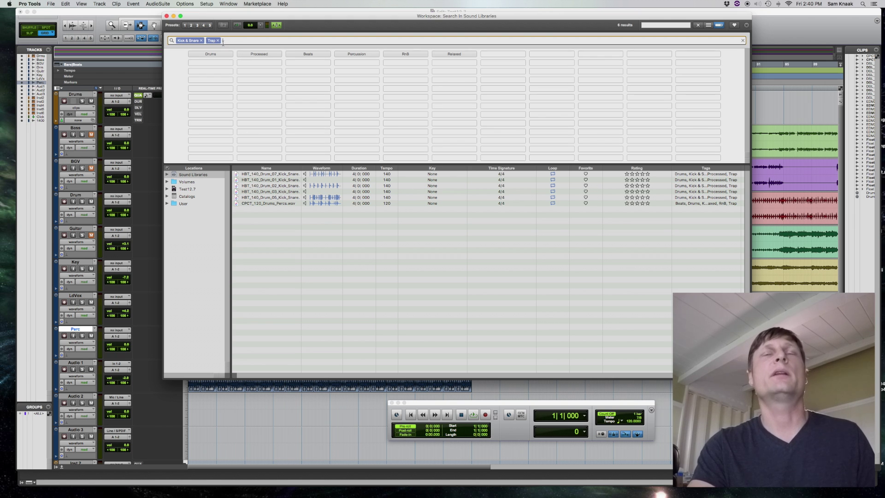
{"action": "left_click", "coordinate": [305, 203]}
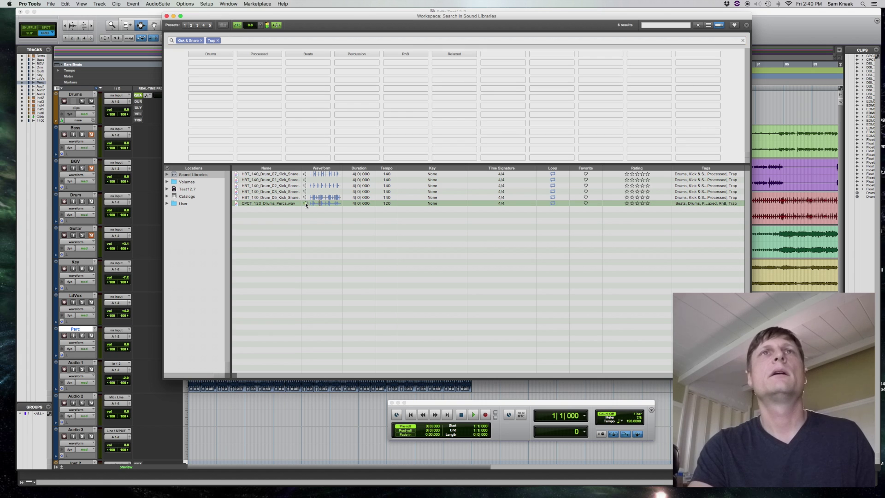
{"action": "left_click", "coordinate": [305, 203]}
Play the session from its start and audition CPCT_120_Drums_Percs.wav along with it, ending with playback stopped.
{"action": "left_click", "coordinate": [451, 423]}
{"action": "left_click", "coordinate": [479, 418]}
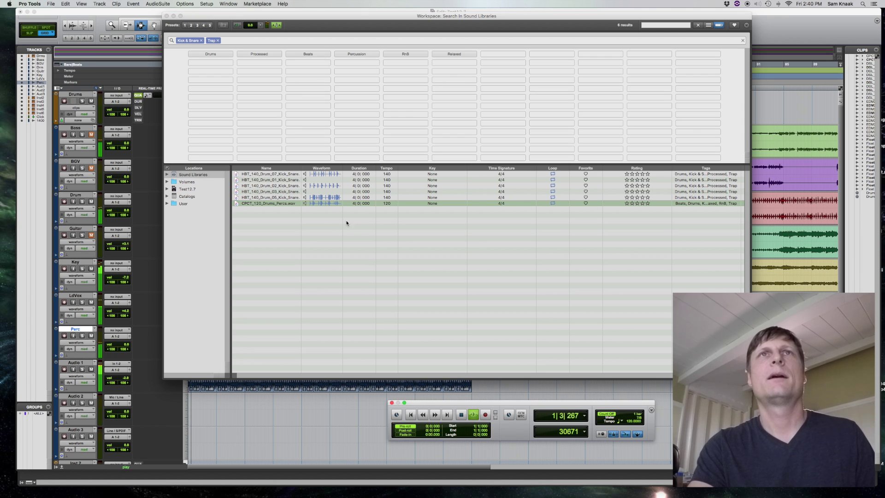
{"action": "left_click", "coordinate": [306, 203]}
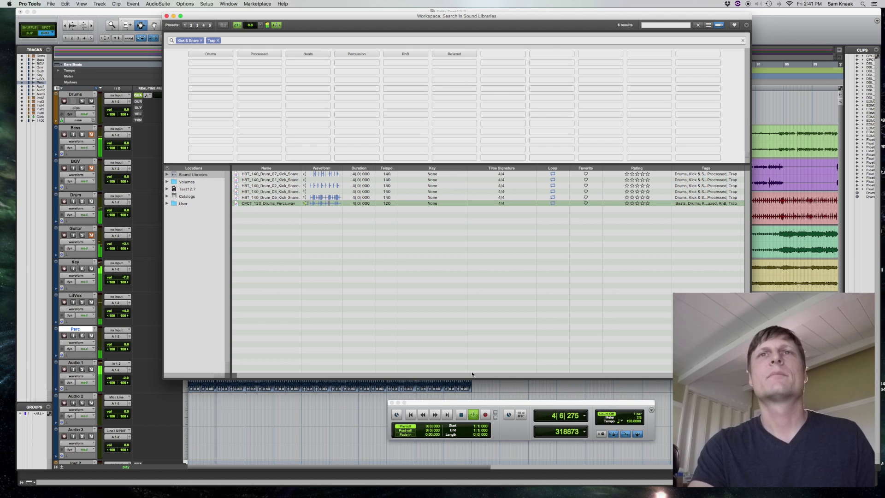
{"action": "left_click", "coordinate": [460, 416]}
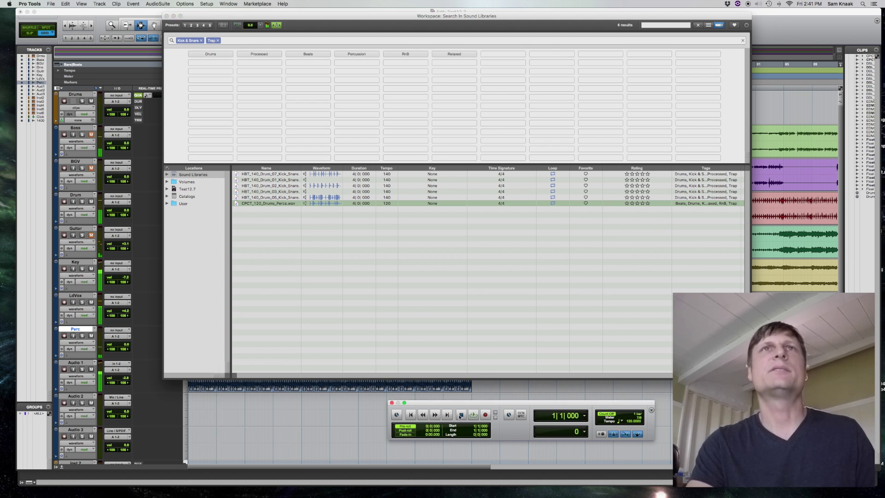
Remove the Trap and Kick & Snare tags from the search and close the Soundbase workspace.
{"action": "left_click", "coordinate": [217, 41]}
{"action": "left_click", "coordinate": [201, 41]}
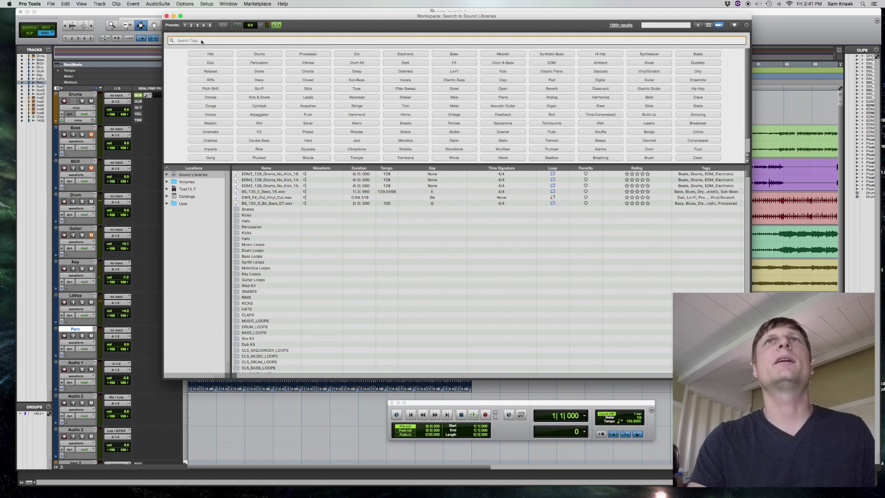
{"action": "left_click", "coordinate": [166, 16]}
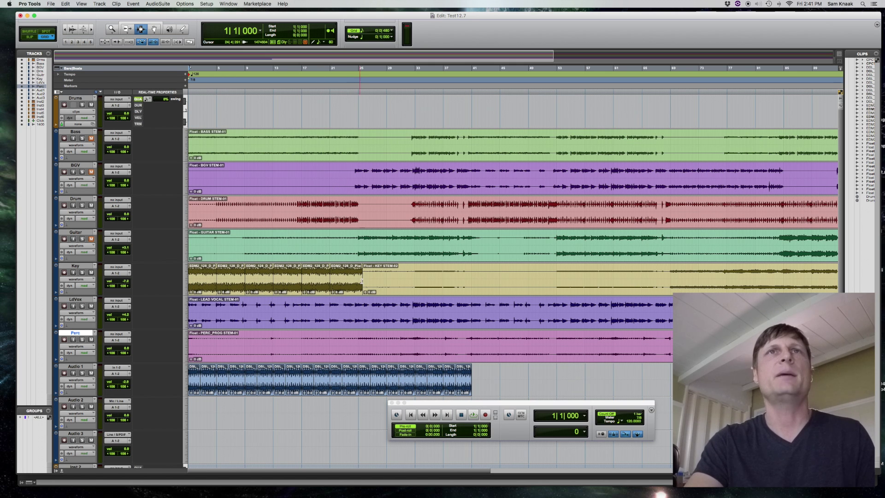
Unmute and solo the Guitar track and start playback from bar 25, where the guitar part gets louder.
{"action": "left_click", "coordinate": [91, 239]}
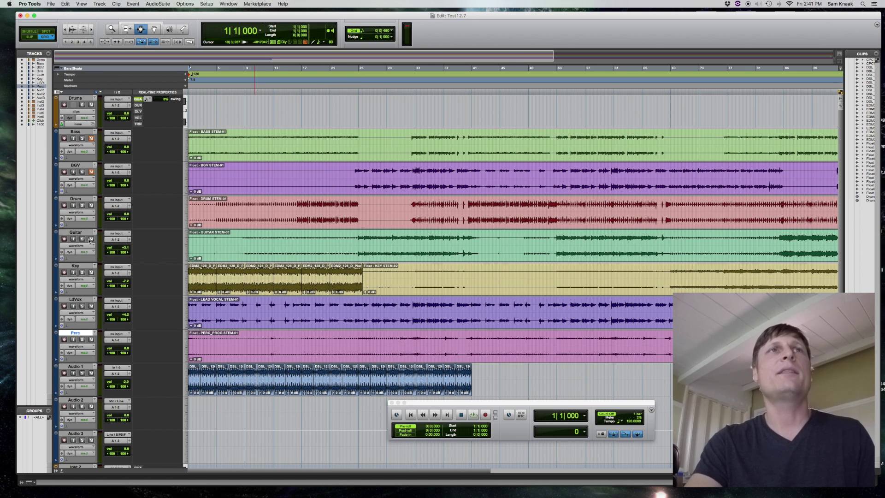
{"action": "left_click", "coordinate": [82, 238]}
{"action": "left_click", "coordinate": [359, 234]}
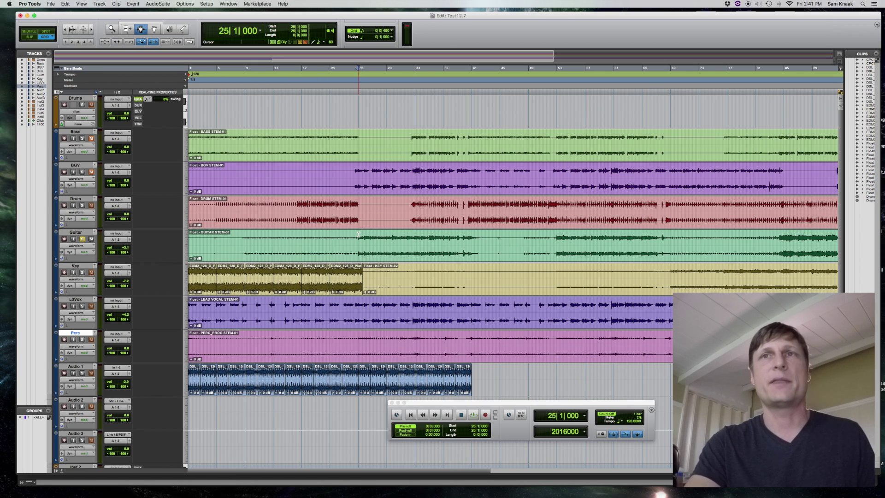
{"action": "key", "text": "space"}
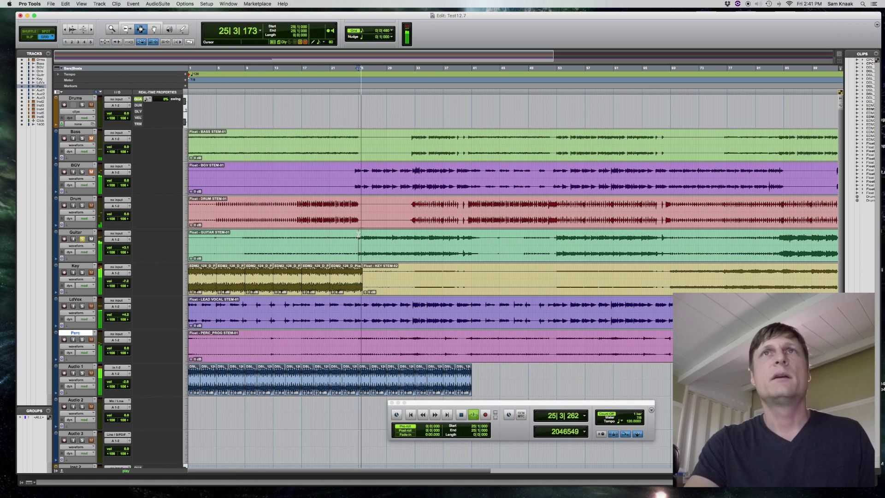
Solo the Audio 1 loop during playback to hear it with the guitar, ending with playback stopped and the Guitar solo cleared.
{"action": "left_click", "coordinate": [82, 239]}
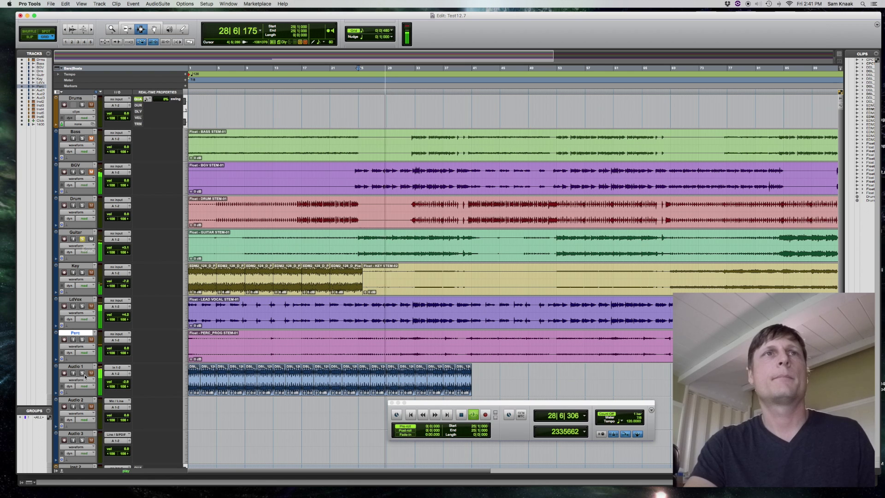
{"action": "left_click", "coordinate": [82, 373]}
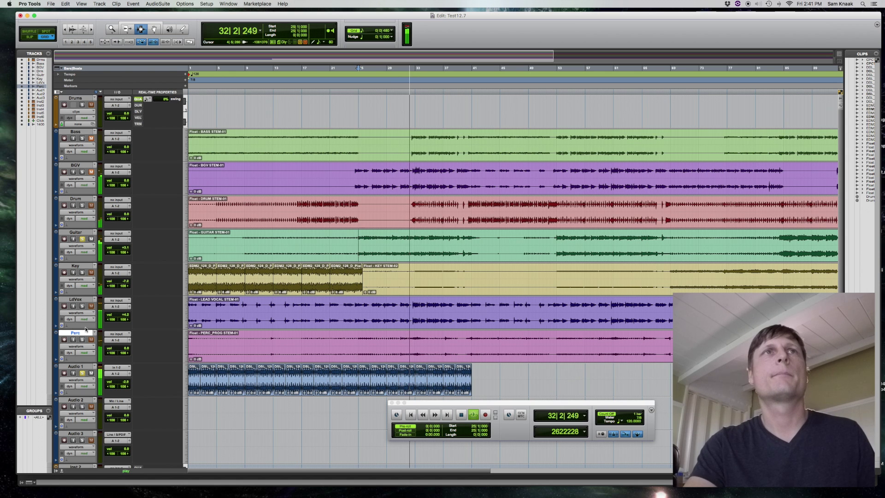
{"action": "key", "text": "space"}
{"action": "left_click", "coordinate": [82, 239]}
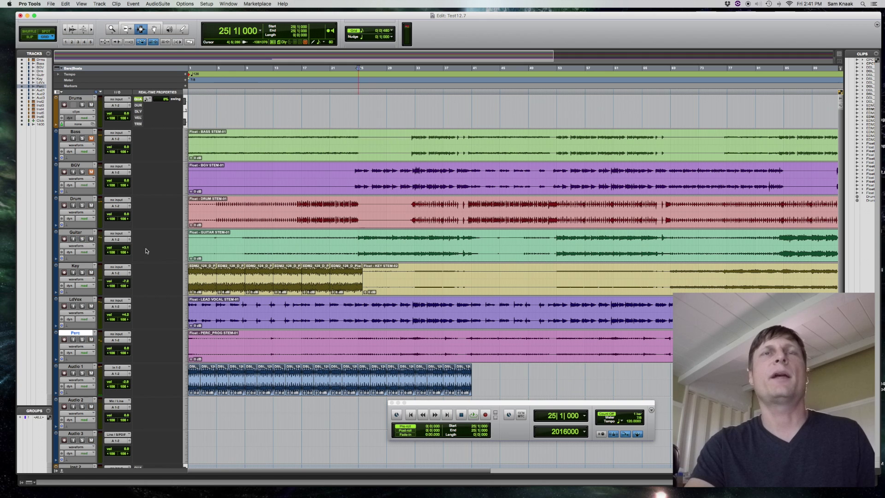